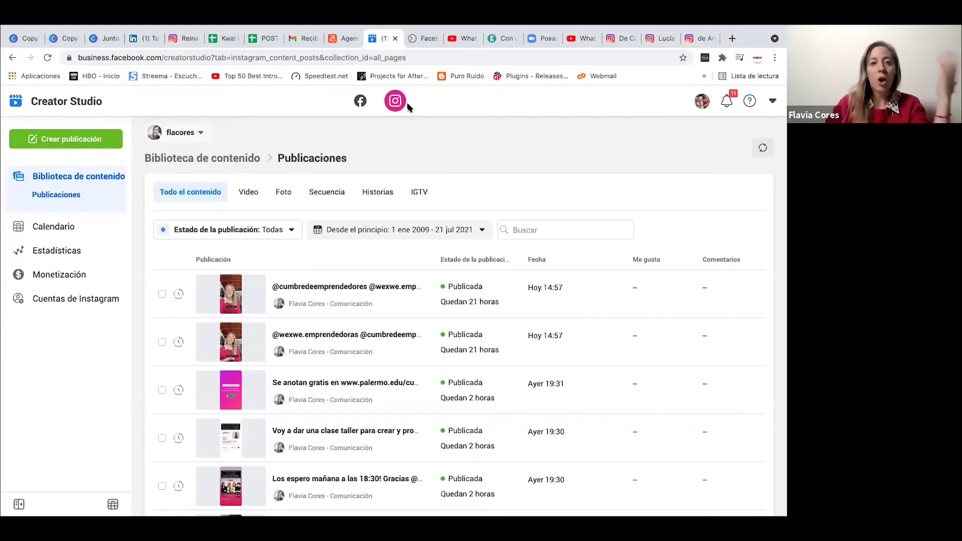
- Start a new Instagram feed post for the personal account whose content library is open
left_click(95, 138)
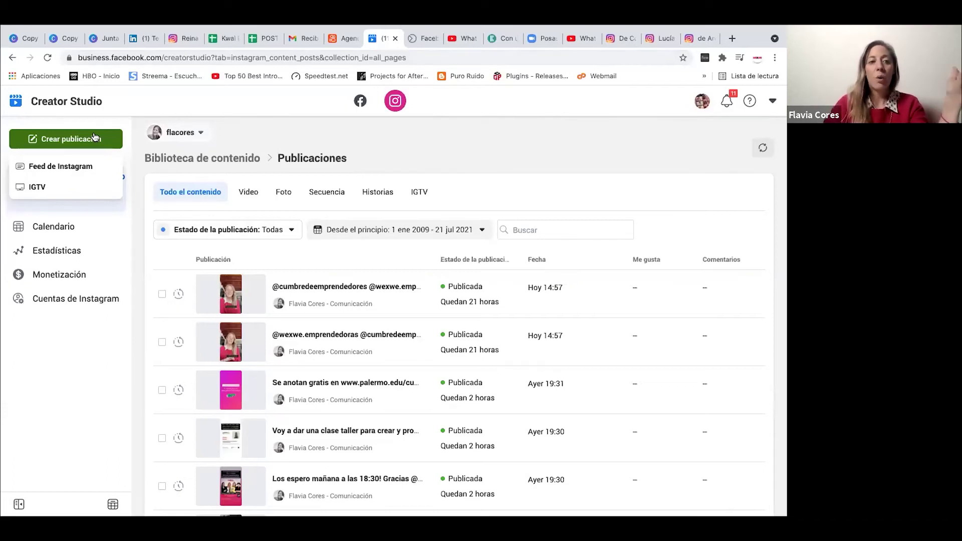
left_click(89, 169)
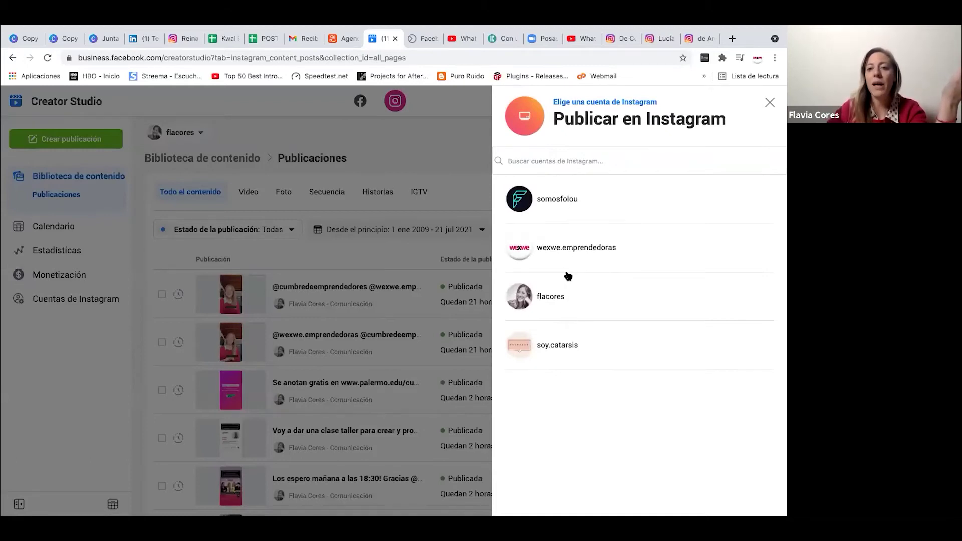
left_click(562, 294)
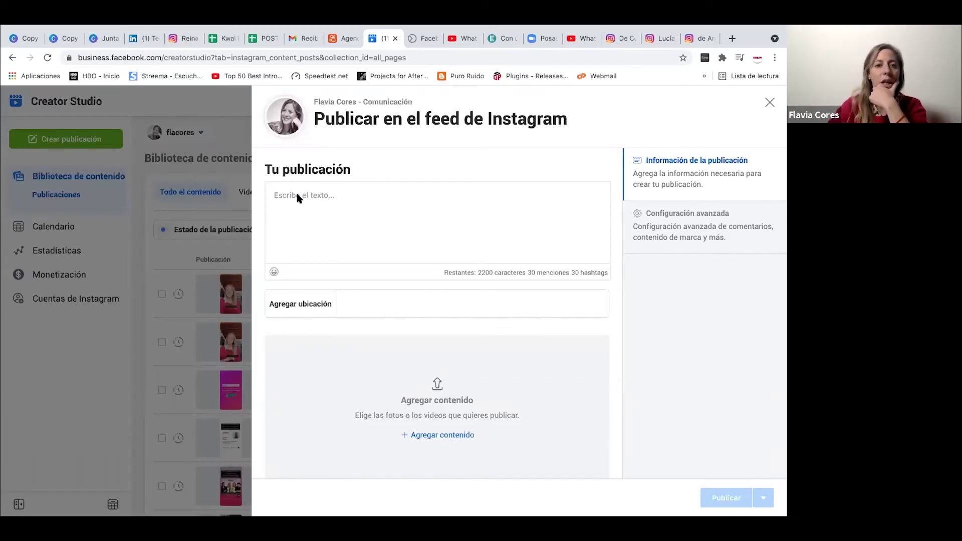
left_click(356, 200)
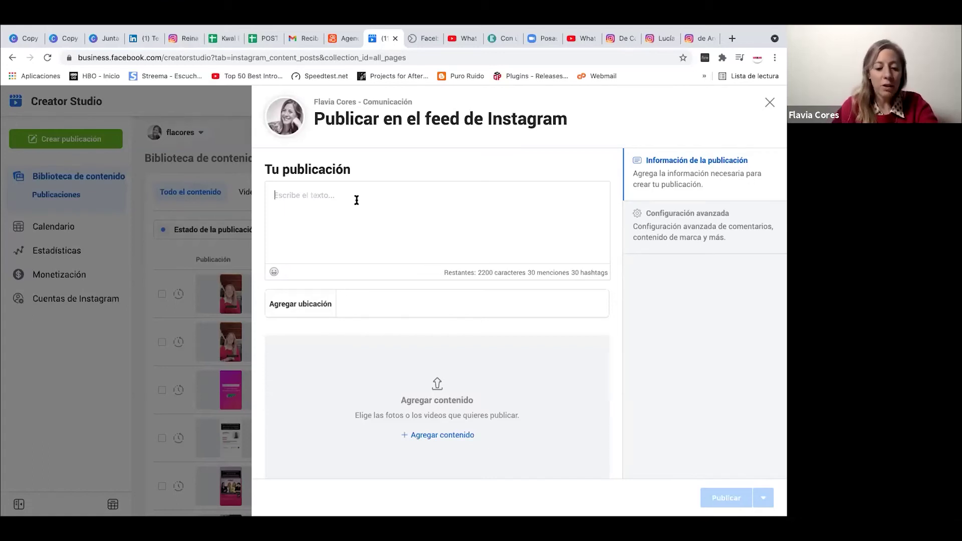
type("Estamos a")
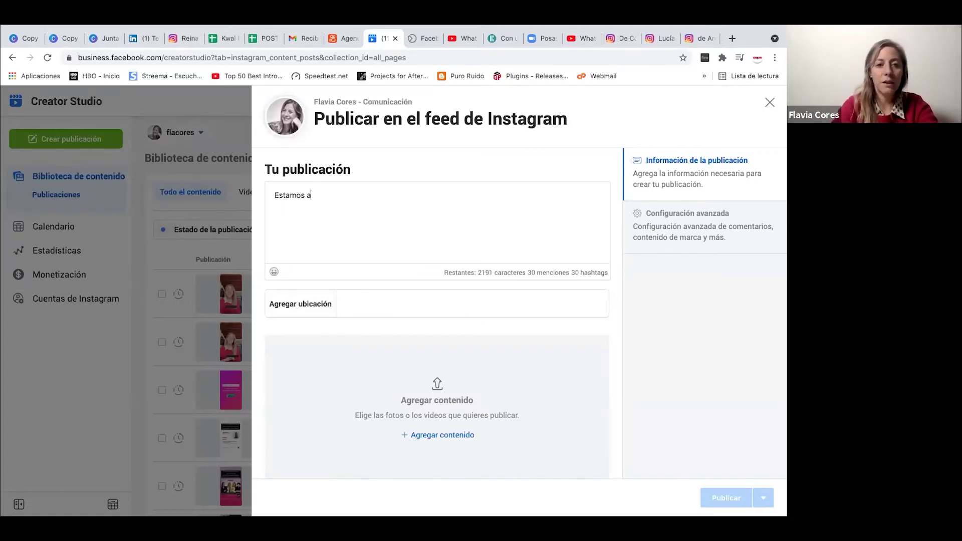
type("cá en la Cumbre d")
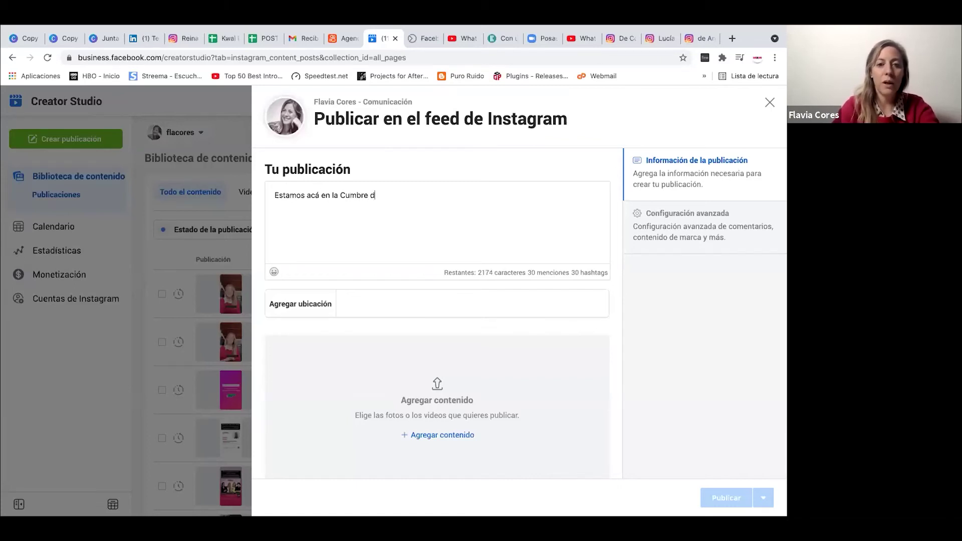
type("e Emprended")
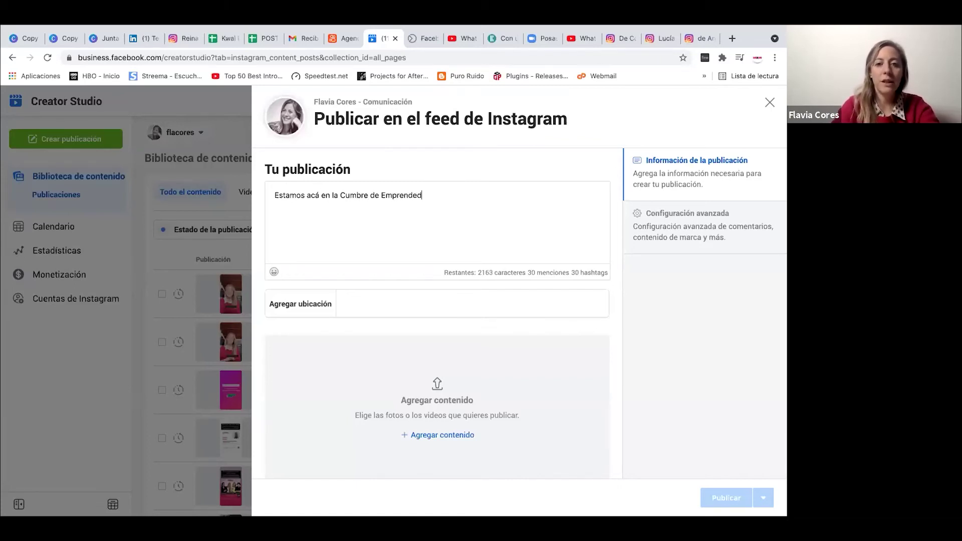
type("ores @cumbrede")
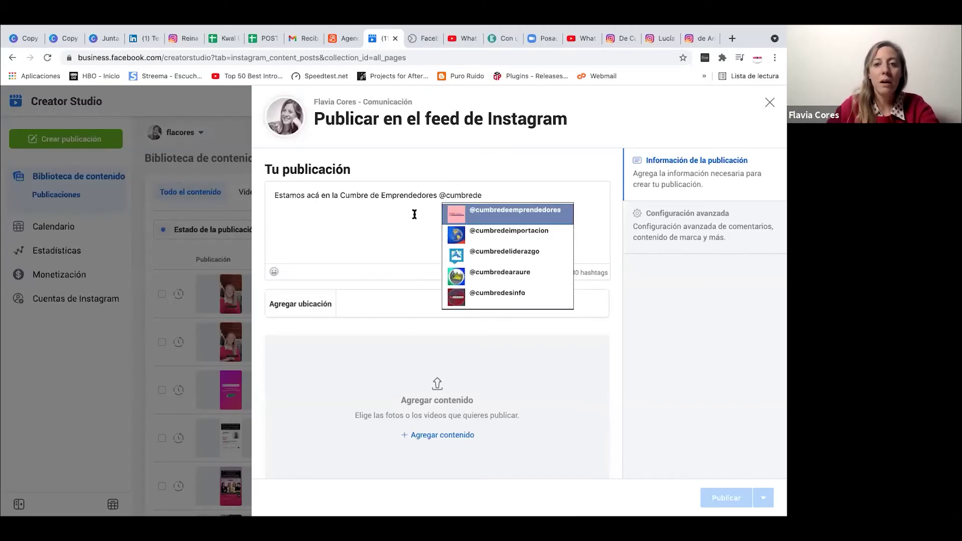
left_click(459, 214)
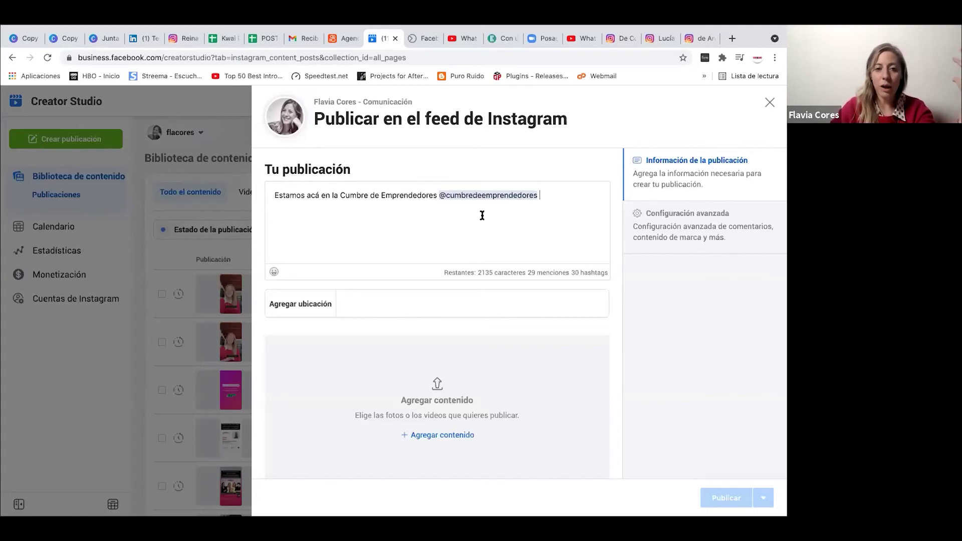
left_click(275, 273)
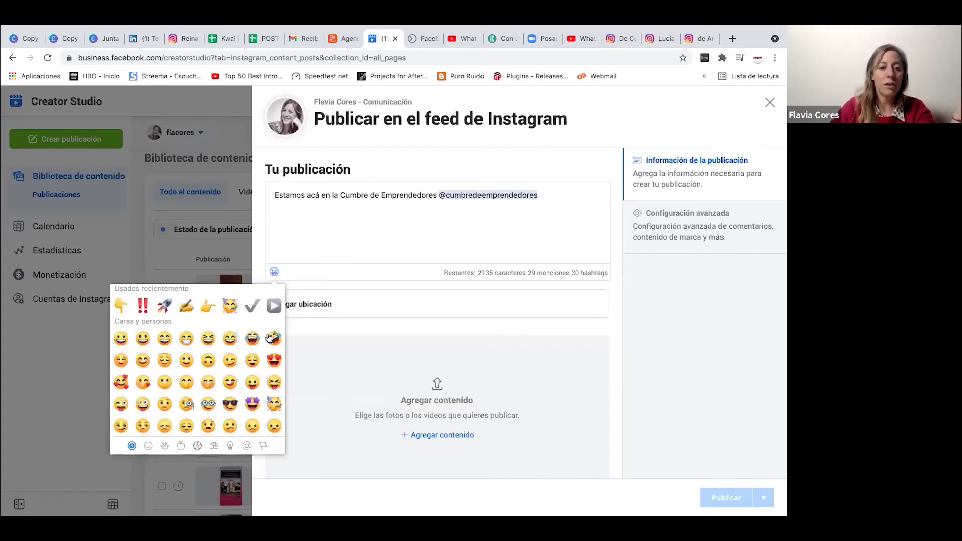
left_click(274, 361)
left_click(496, 242)
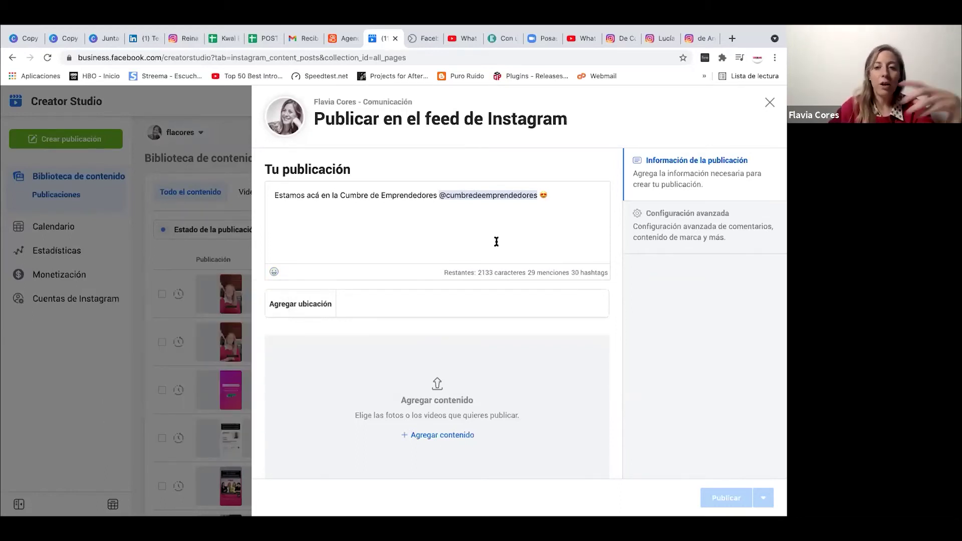
- Add the line "No se la pierdan!!!" and the hashtag #cumbreup on separate lines below the caption's opening sentence
key("Return")
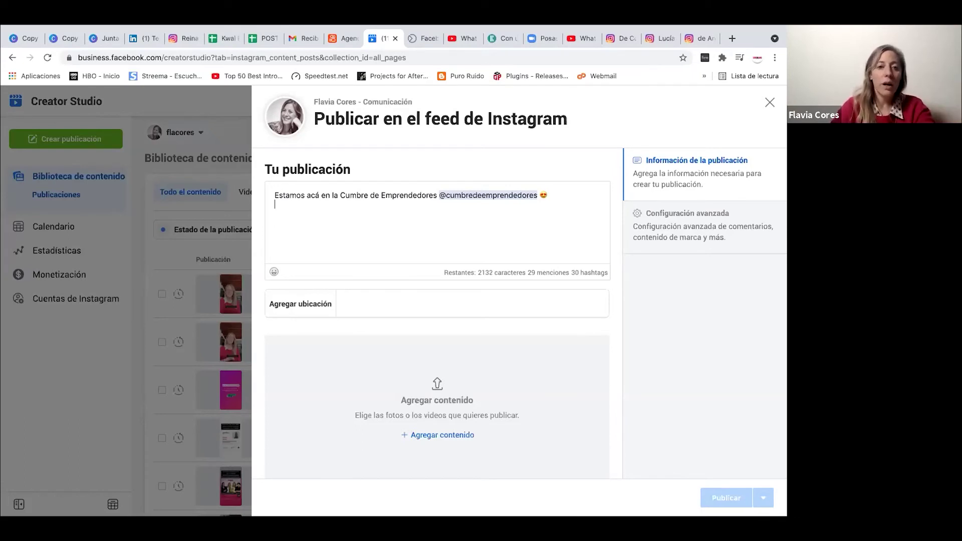
type("No")
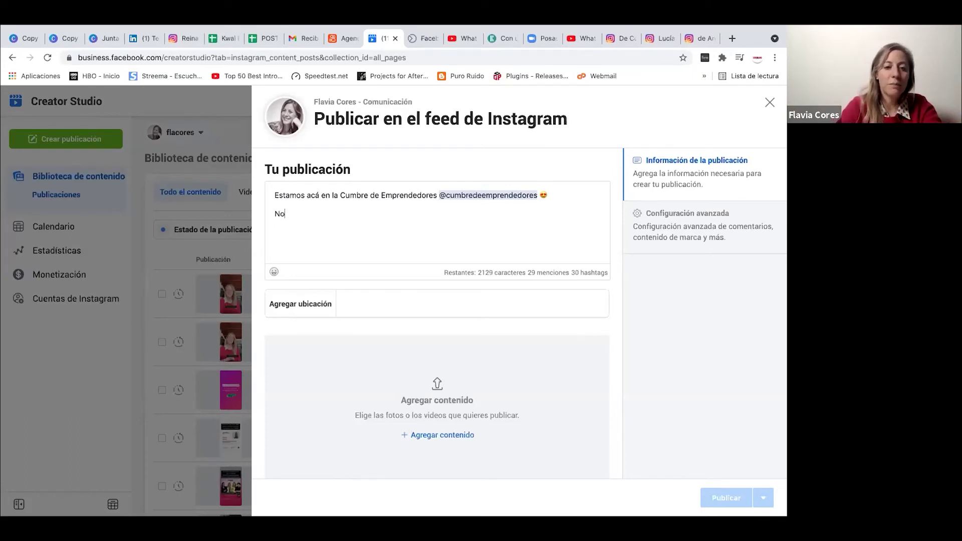
type(" se la pierdan!!!")
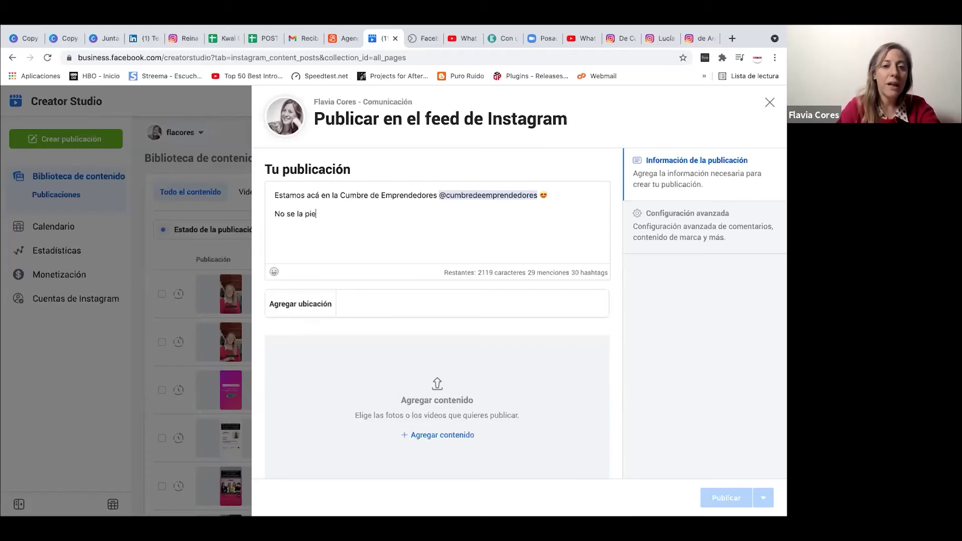
key("Return")
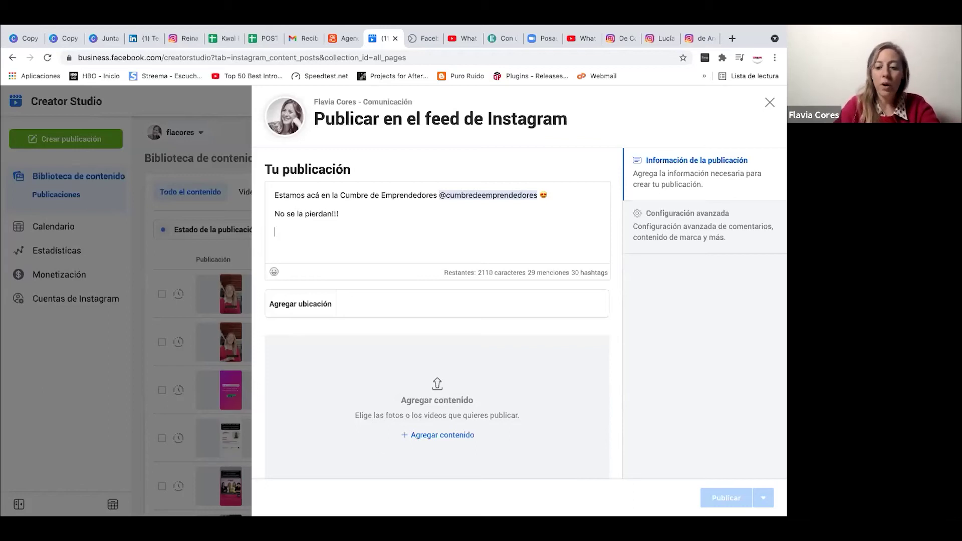
type("#cu")
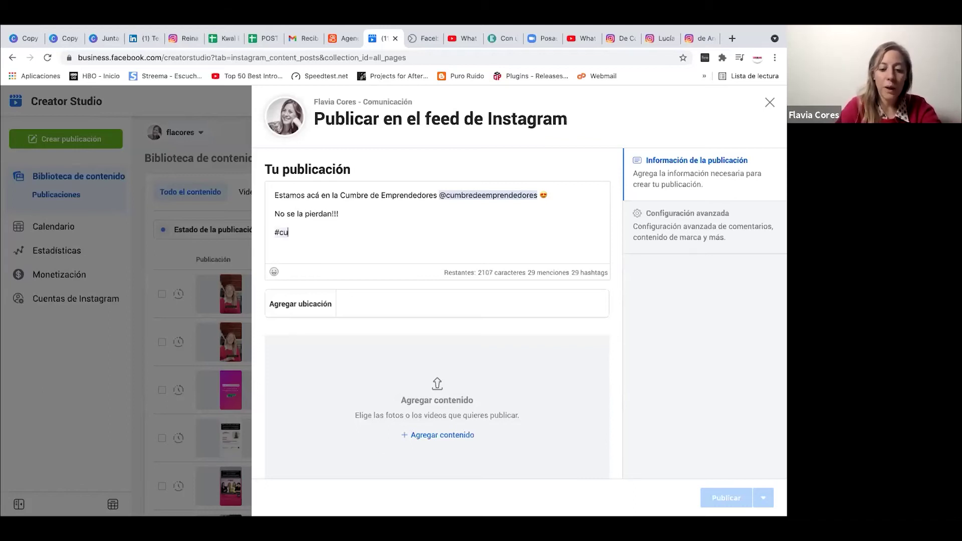
type("mbreUP")
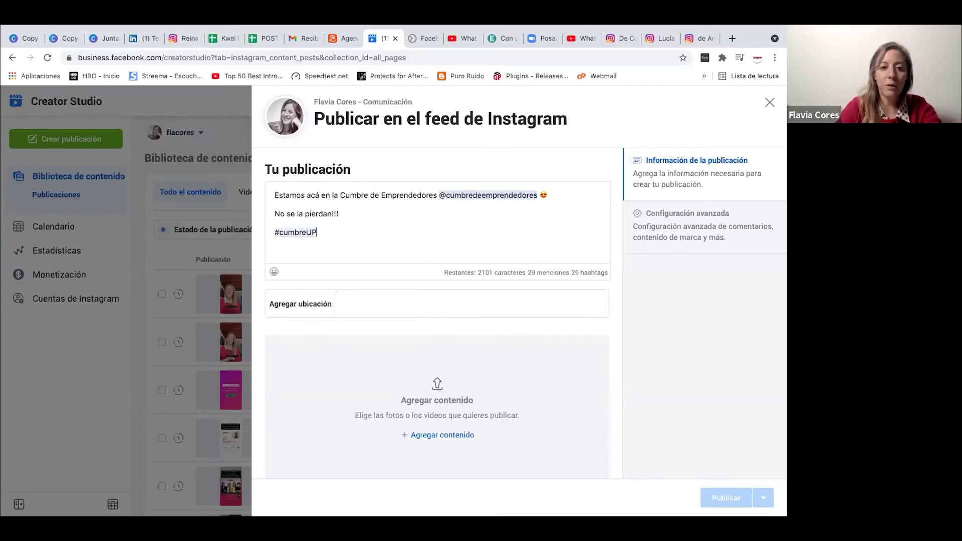
left_click(392, 252)
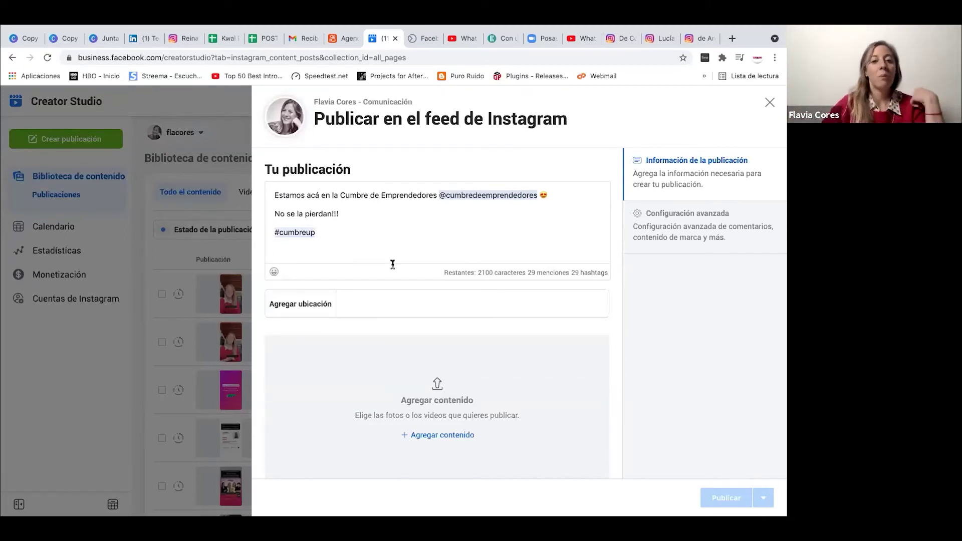
- Set the post's location to Buenos Aires
left_click(392, 303)
type("buen")
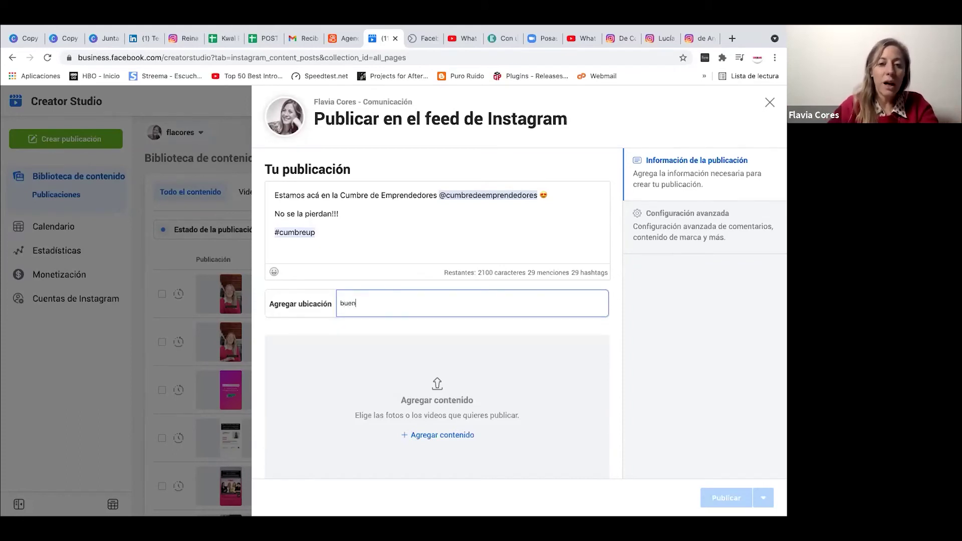
type("os aires")
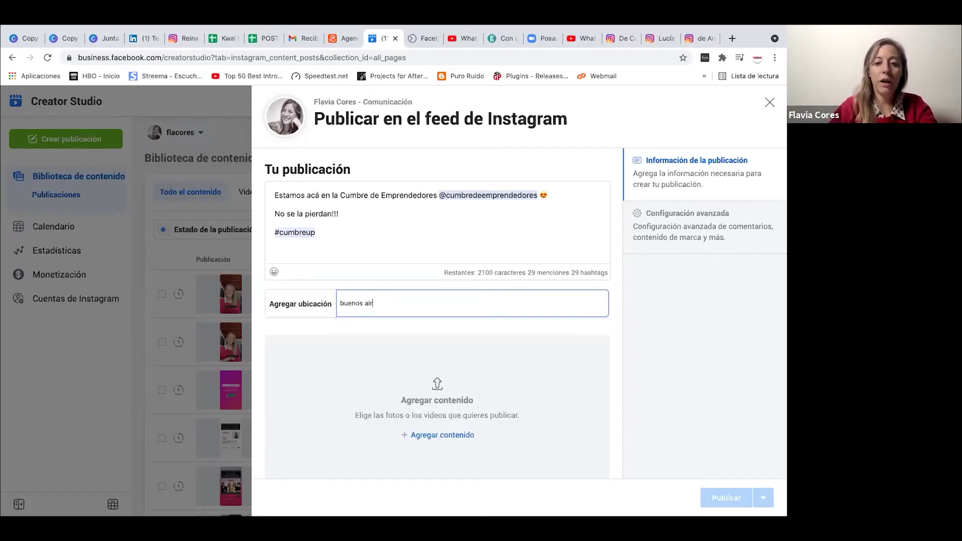
left_click(380, 325)
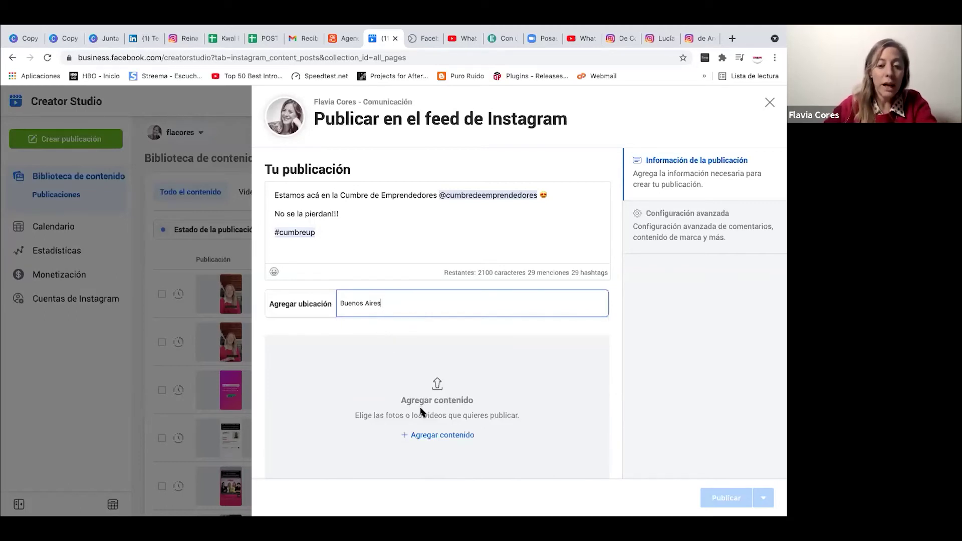
- Upload the video CUMBRE.mp4 from the Descargas folder to the post and play its preview
left_click(432, 436)
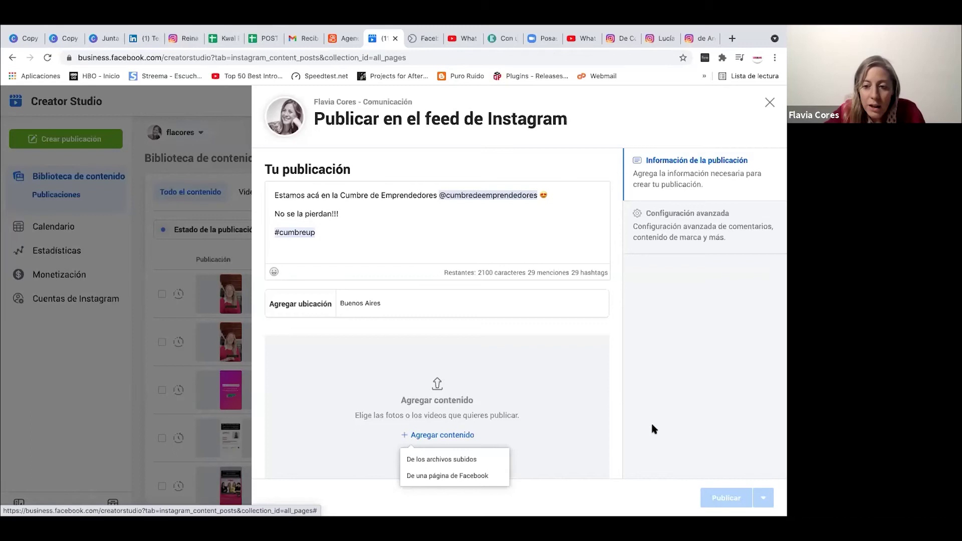
left_click(471, 460)
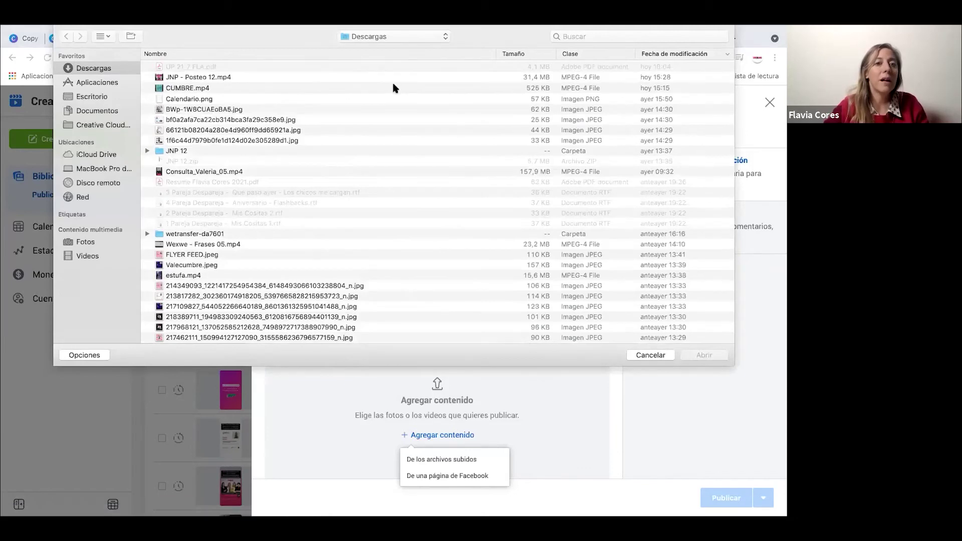
left_click(183, 89)
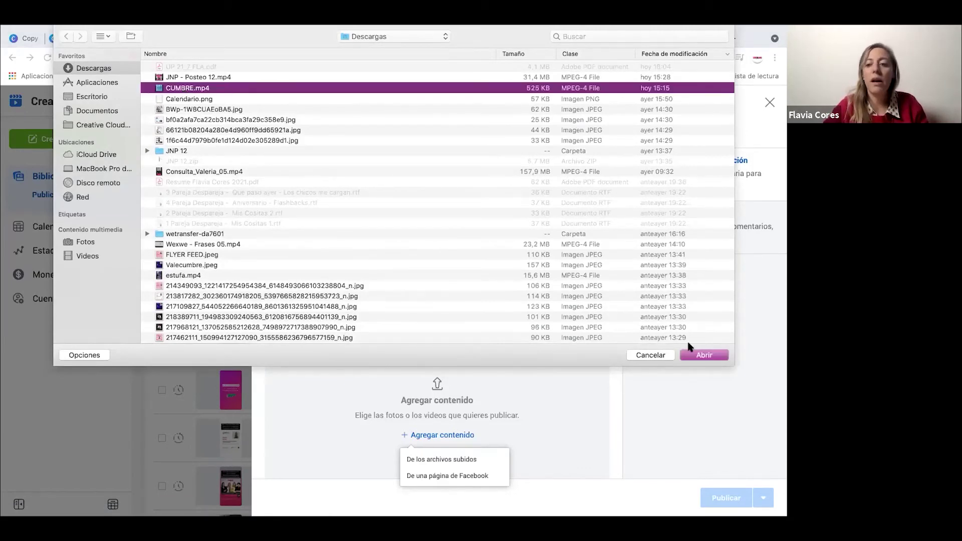
left_click(695, 357)
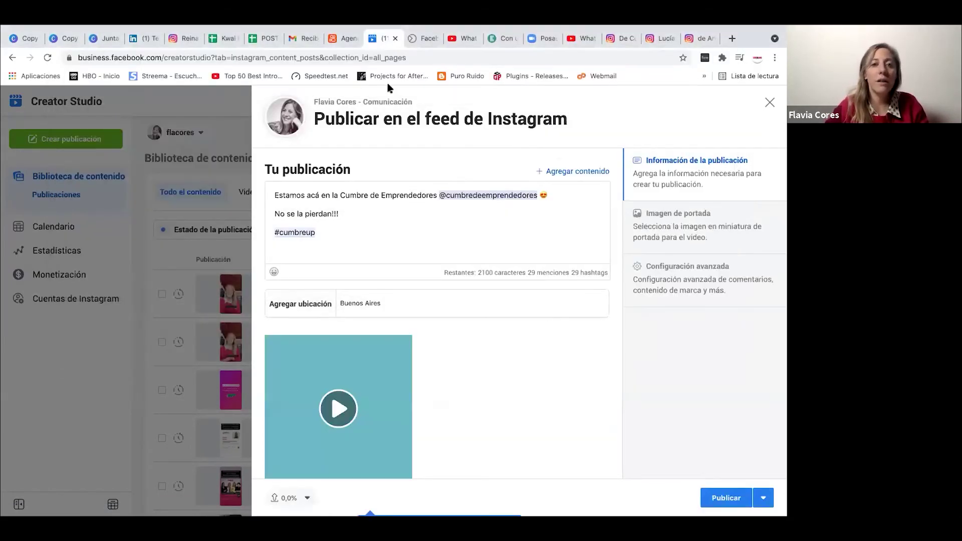
scroll(426, 322, "down", 1)
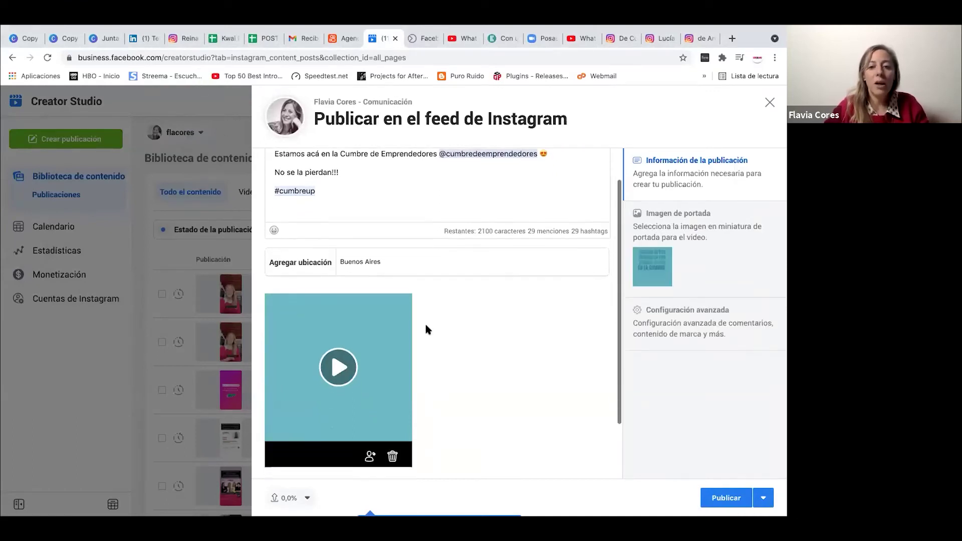
left_click(349, 365)
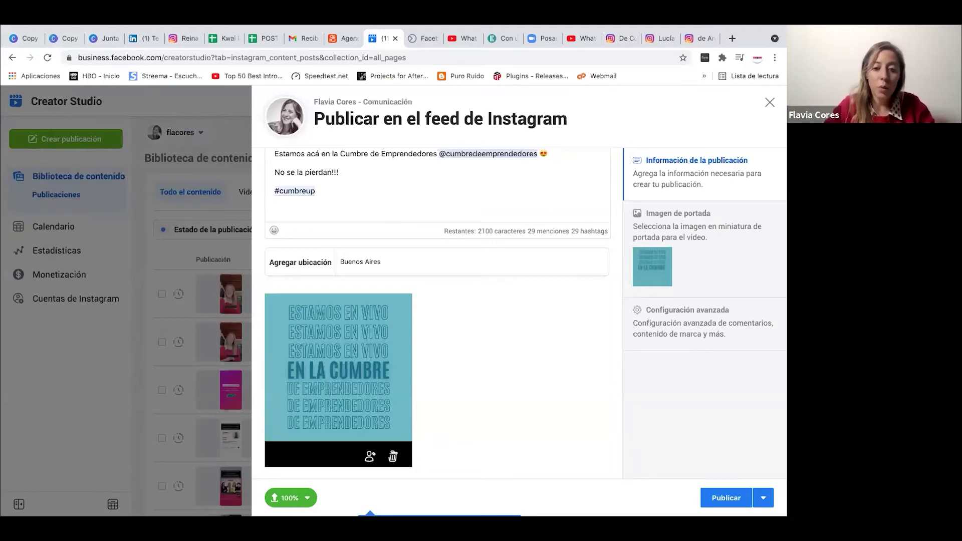
- Tag the accounts cumbredeemprendedores, universidaddepalermo and wexwe.emprendedoras in the video
left_click(370, 457)
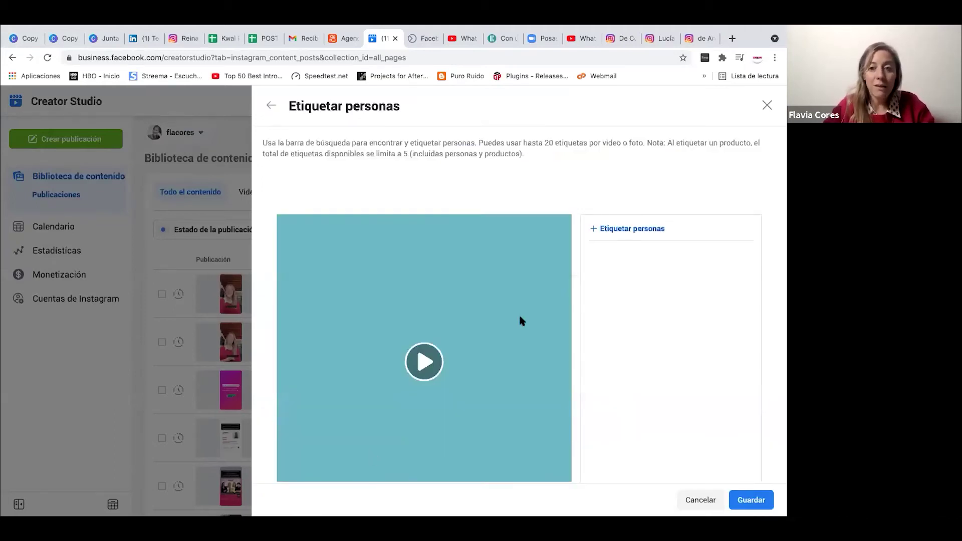
left_click(613, 231)
type("cumbre")
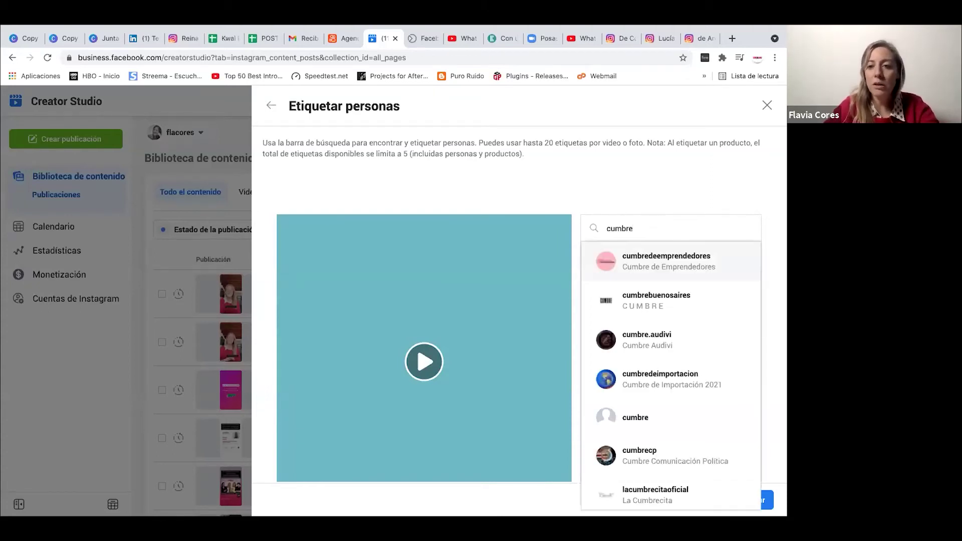
left_click(645, 257)
left_click(647, 228)
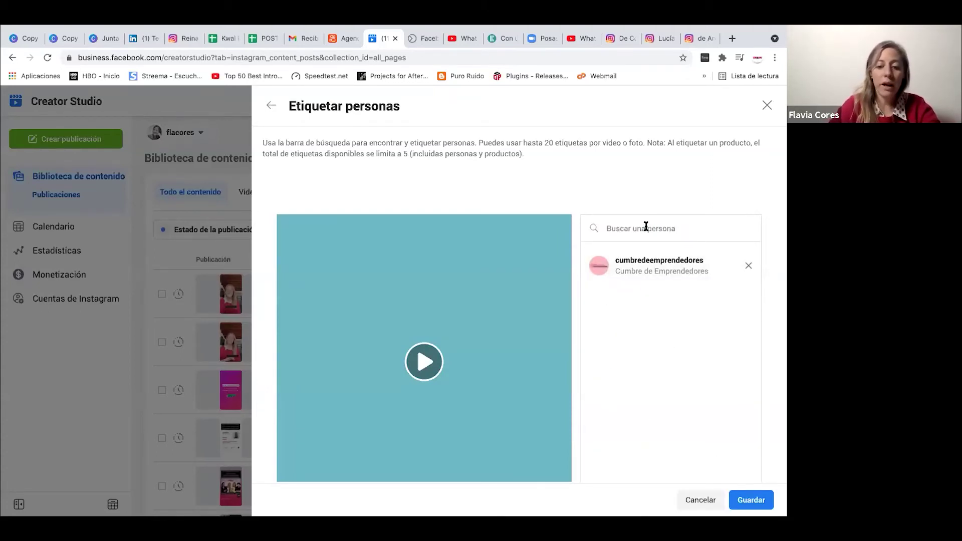
type("un")
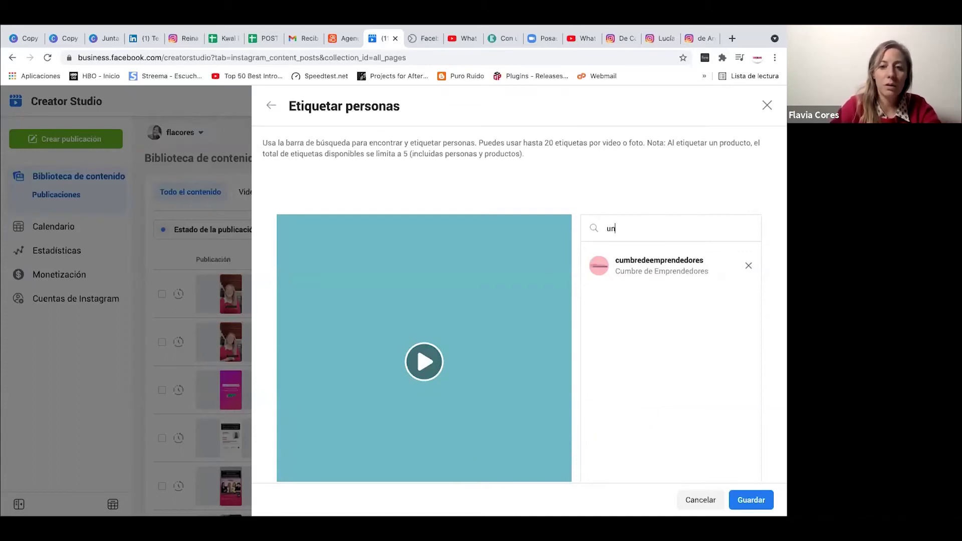
type("ivers")
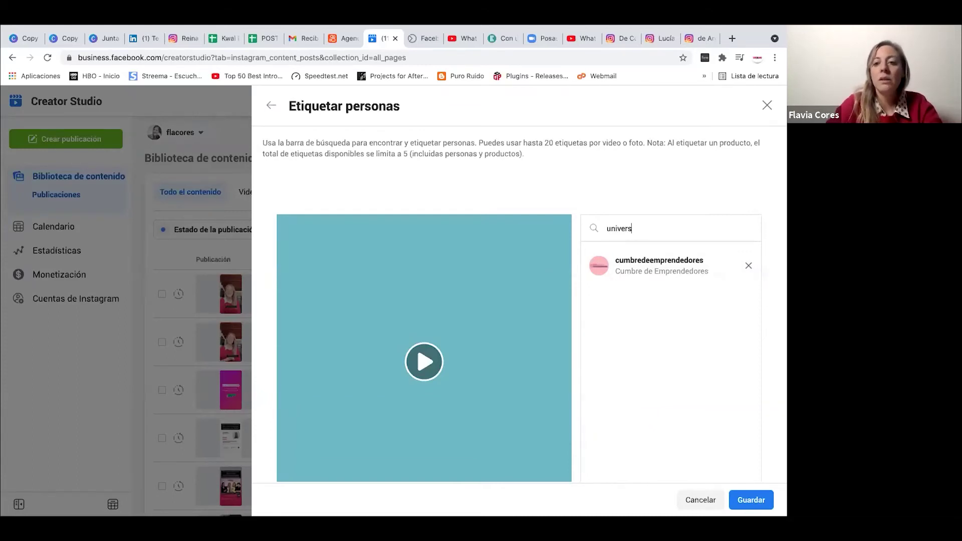
left_click(669, 260)
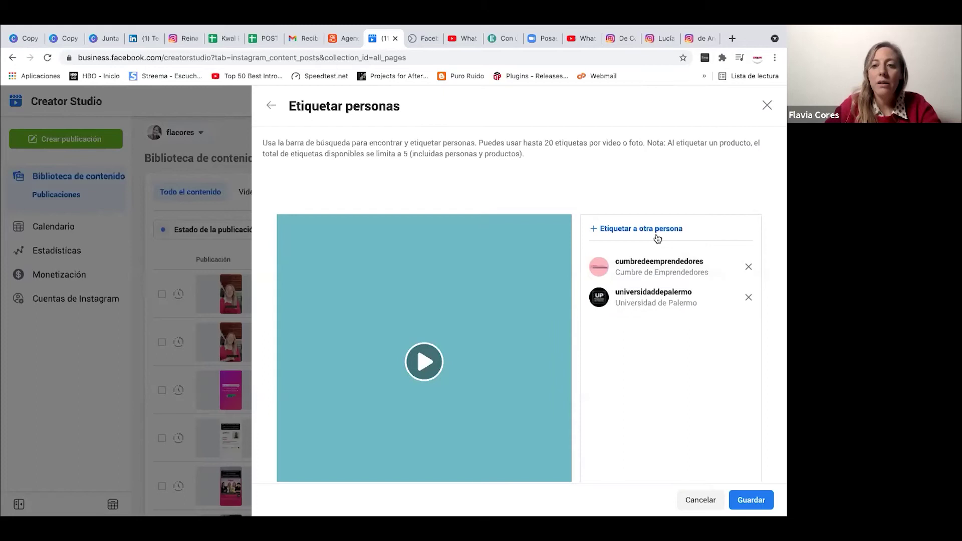
left_click(656, 234)
type("we")
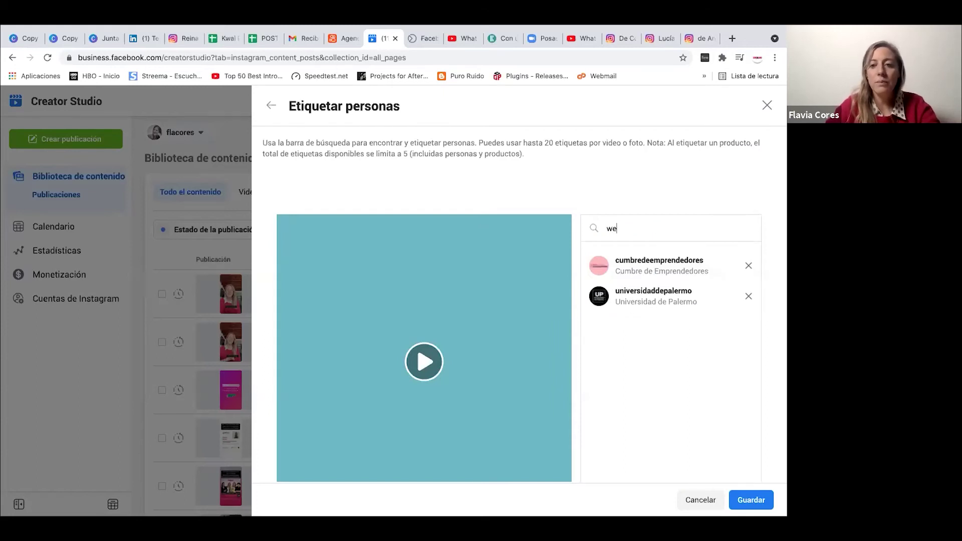
left_click(657, 254)
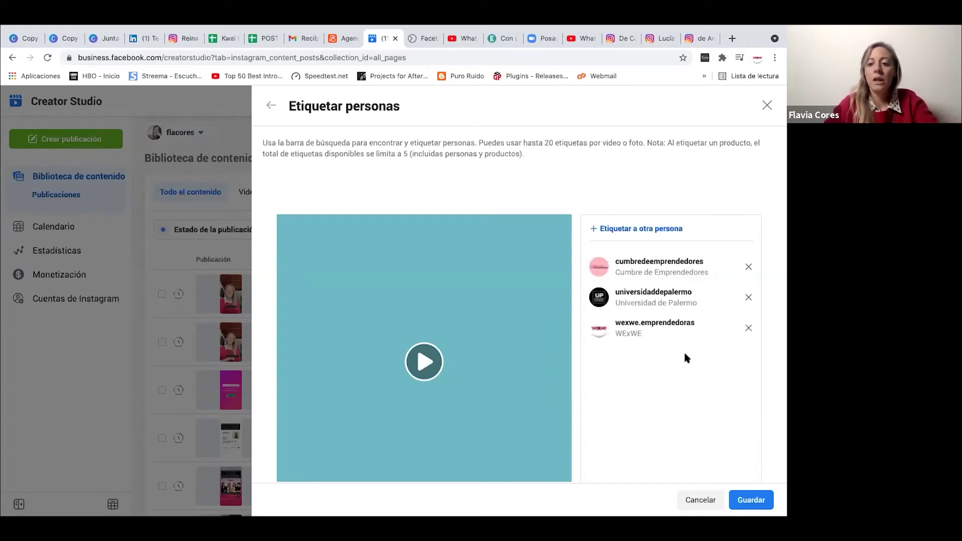
- Save the three account tags on the video and review the post's caption, location and tags
scroll(685, 351, "down", 2)
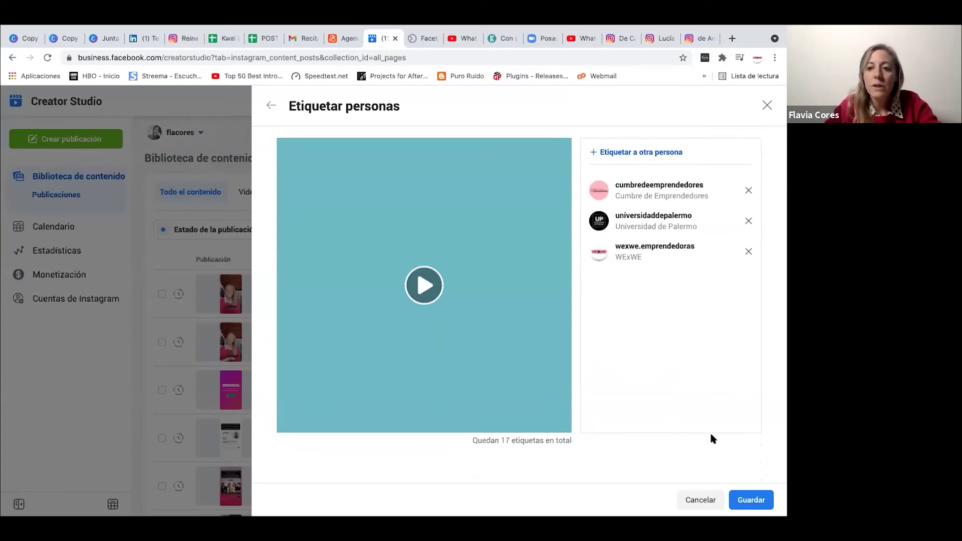
left_click(747, 499)
scroll(575, 385, "down", 3)
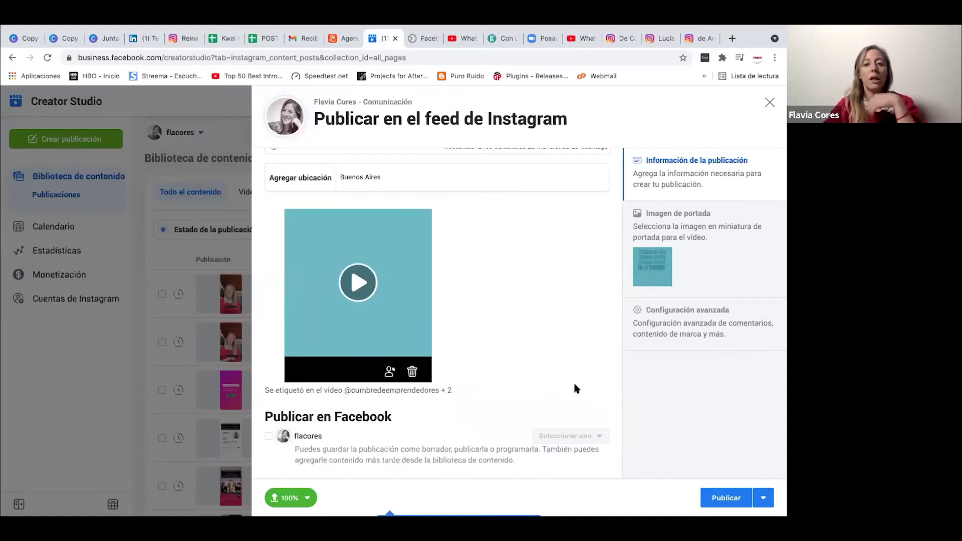
scroll(575, 387, "up", 2)
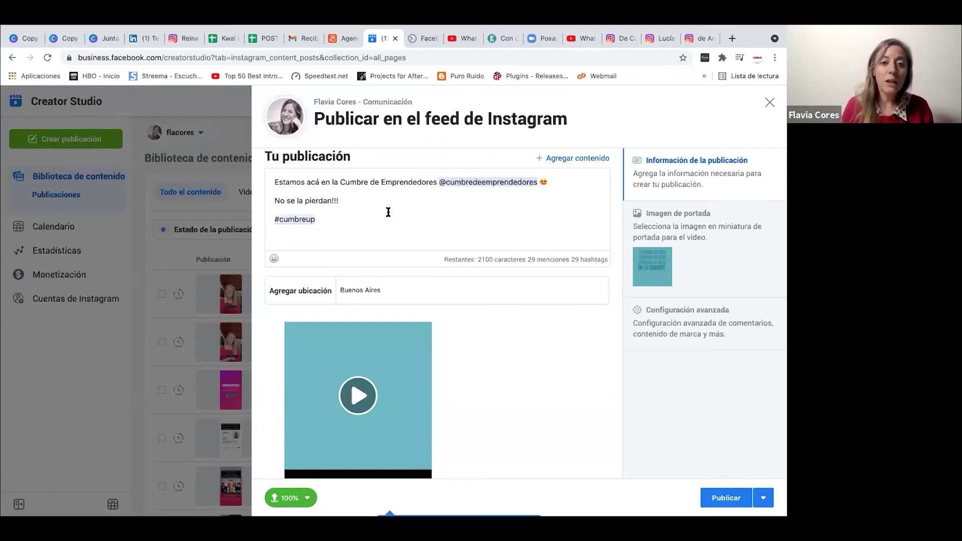
scroll(389, 212, "down", 2)
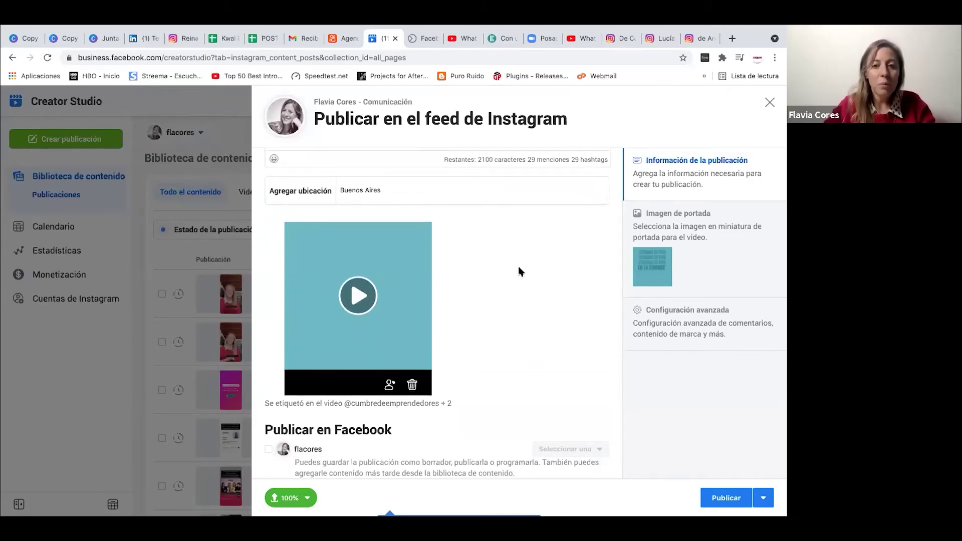
- Enable publishing the post on the linked Facebook page as well
scroll(519, 272, "down", 1)
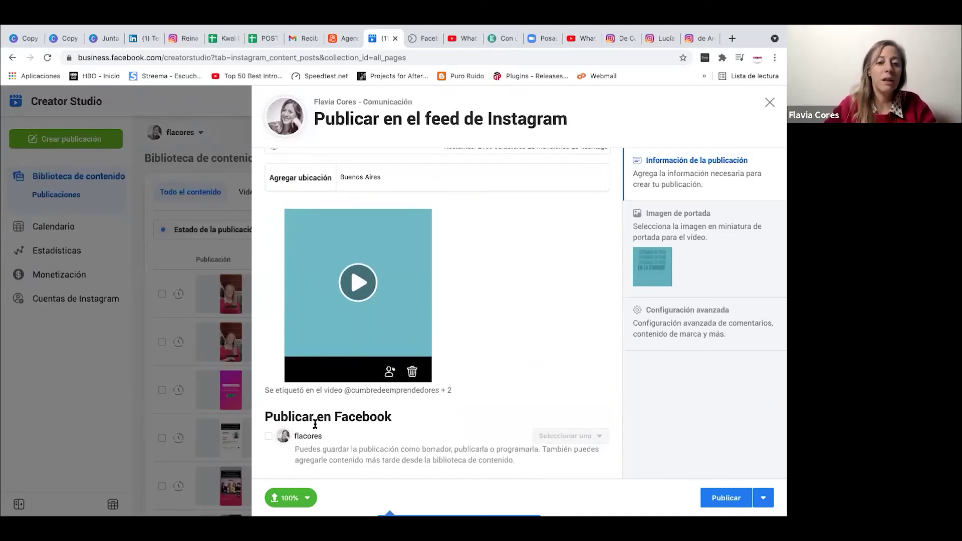
scroll(362, 415, "down", 1)
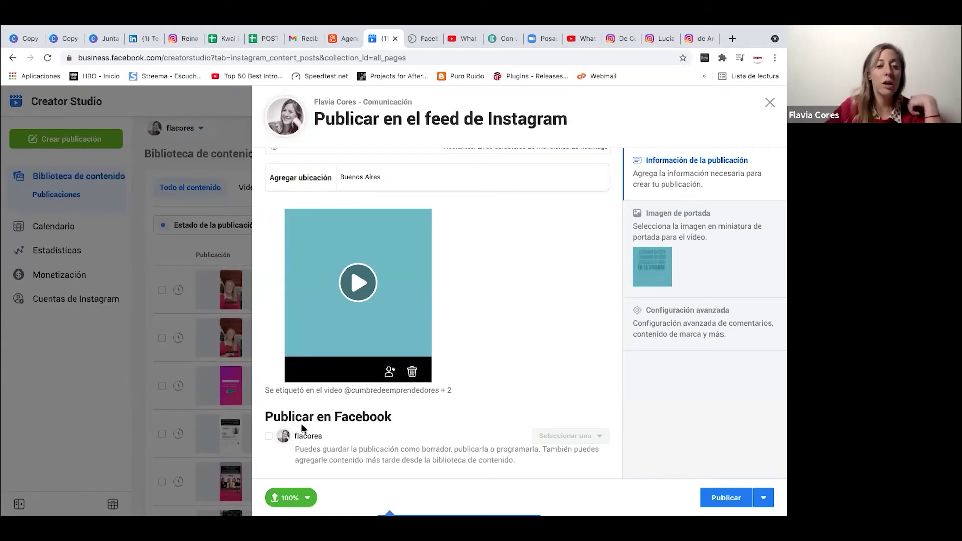
left_click(269, 436)
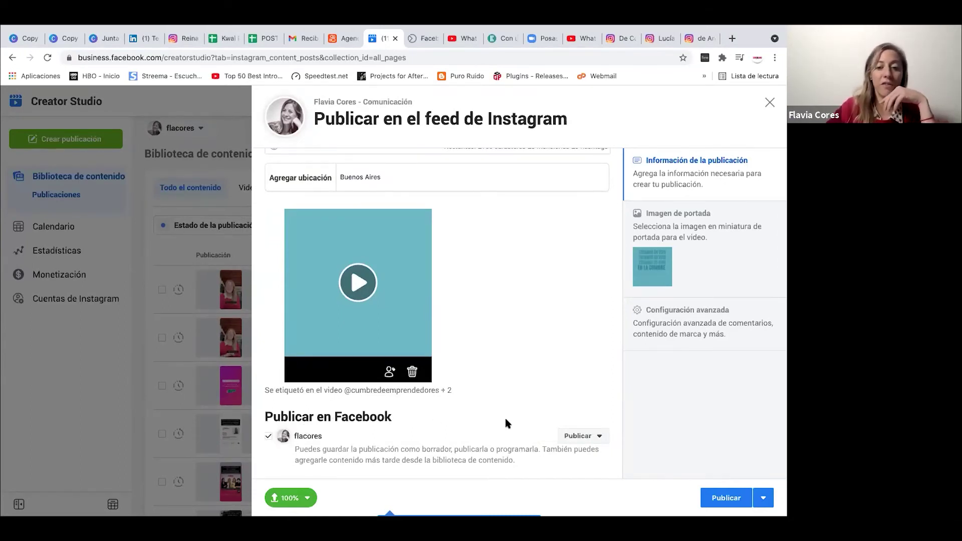
- Try the Programar option for the Facebook publication, return it to Publicar ahora, and view the Instagram post's publishing options
left_click(600, 436)
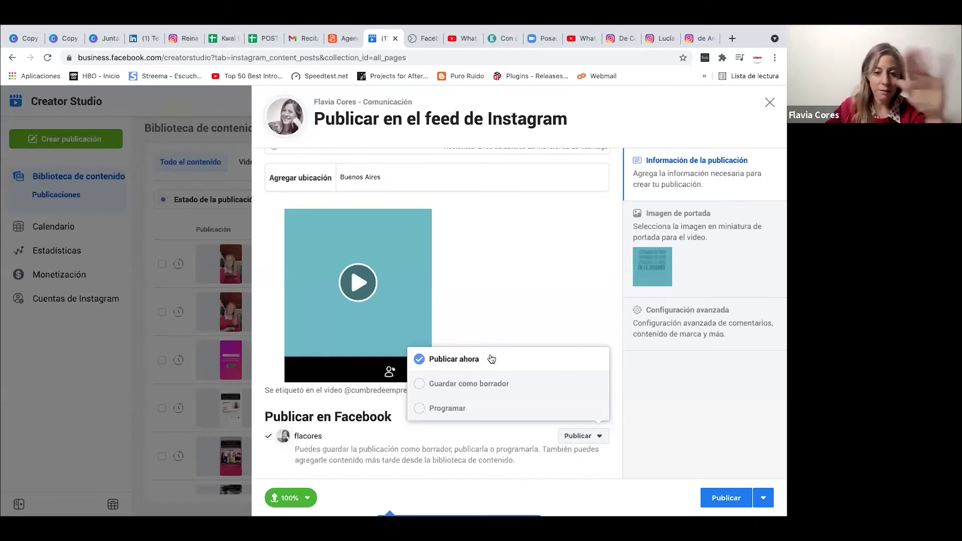
left_click(454, 411)
left_click(456, 392)
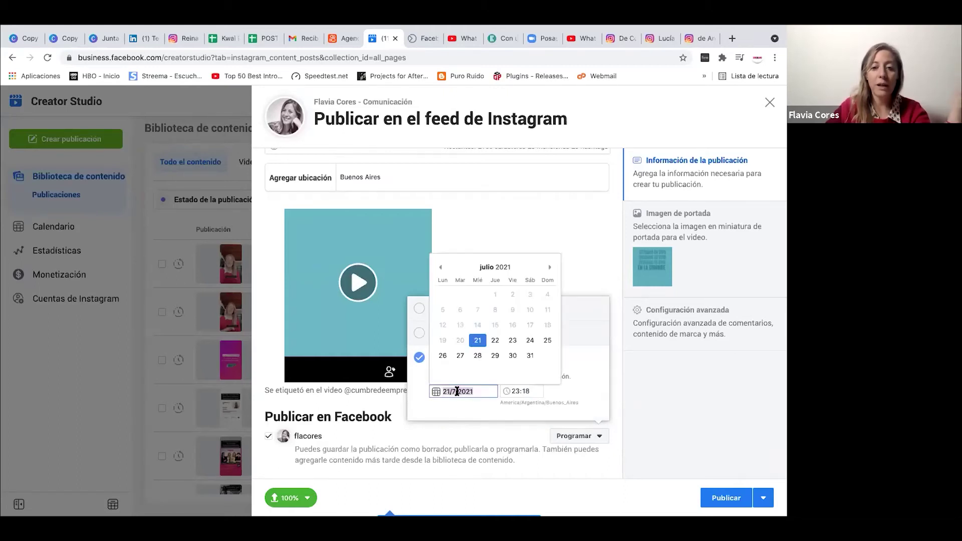
left_click(471, 412)
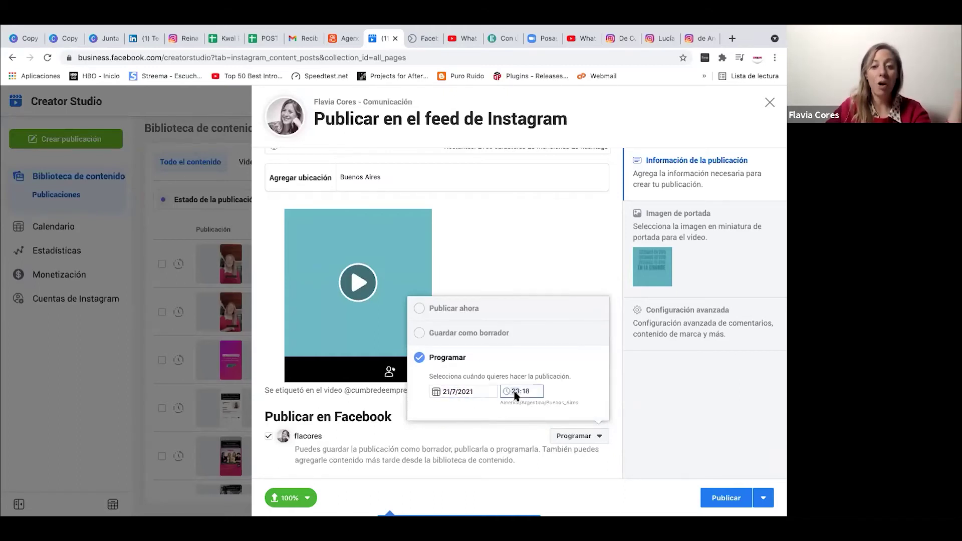
left_click(426, 312)
left_click(502, 304)
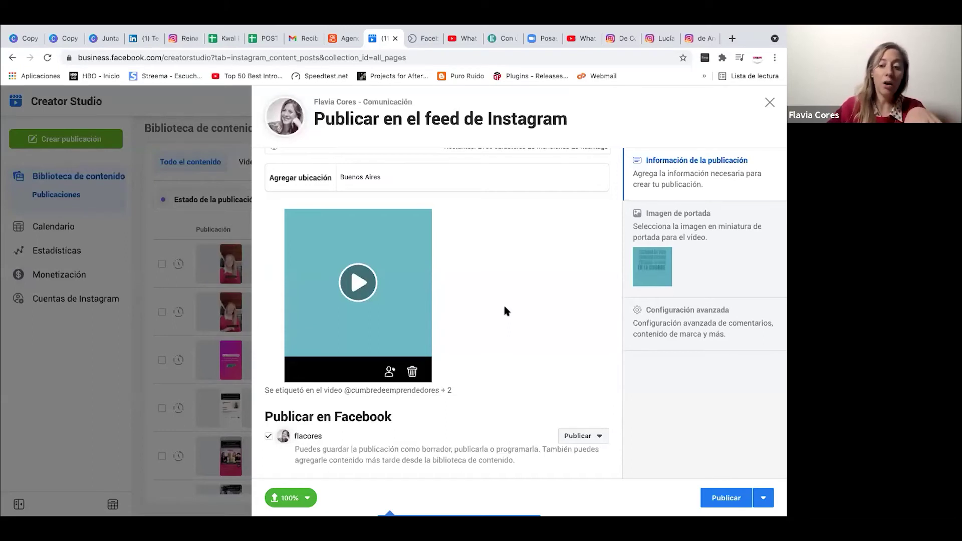
left_click(764, 502)
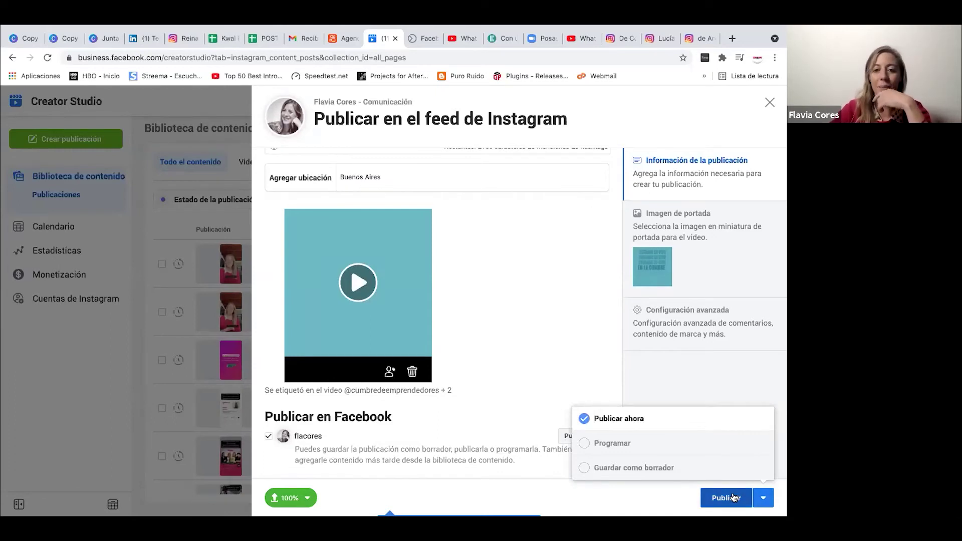
- Set the post's cover image to the video frame at 00:00:02, showing the full "Estamos en vivo en la Cumbre de Emprendedores" text
left_click(704, 251)
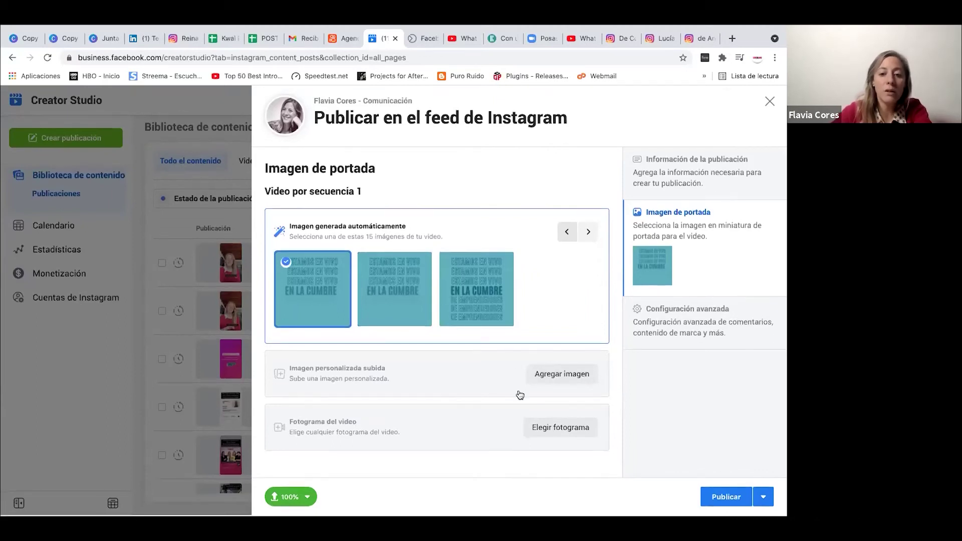
left_click(549, 428)
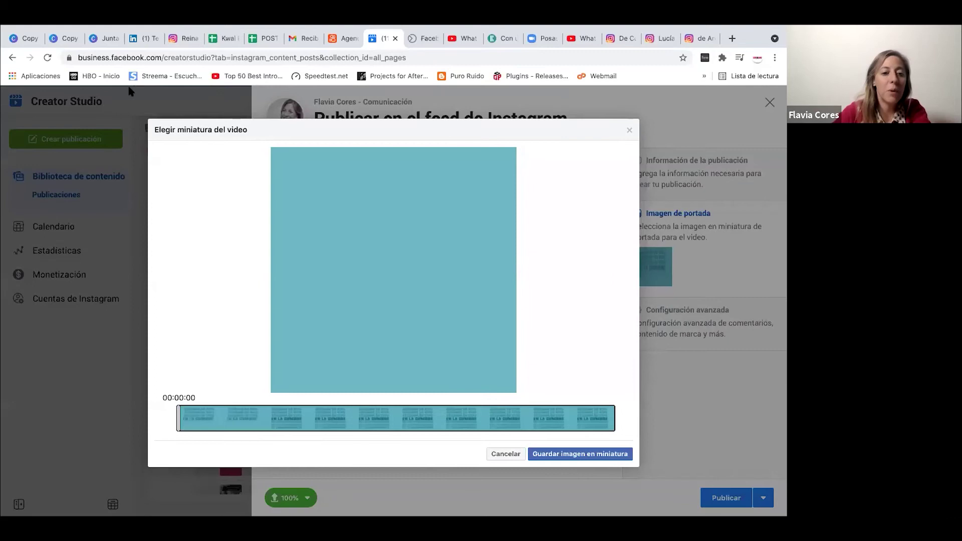
left_click(191, 418)
left_click_drag(192, 417, 265, 413)
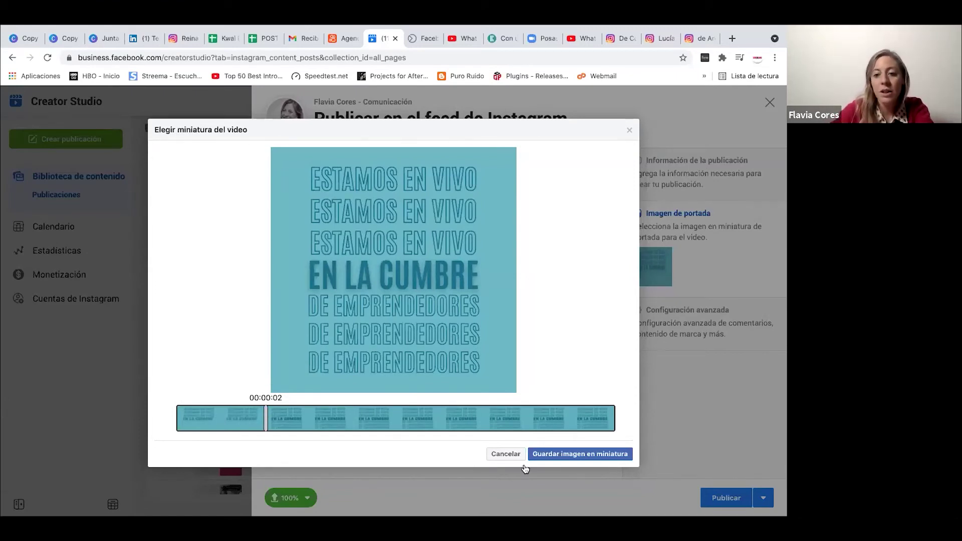
left_click(559, 455)
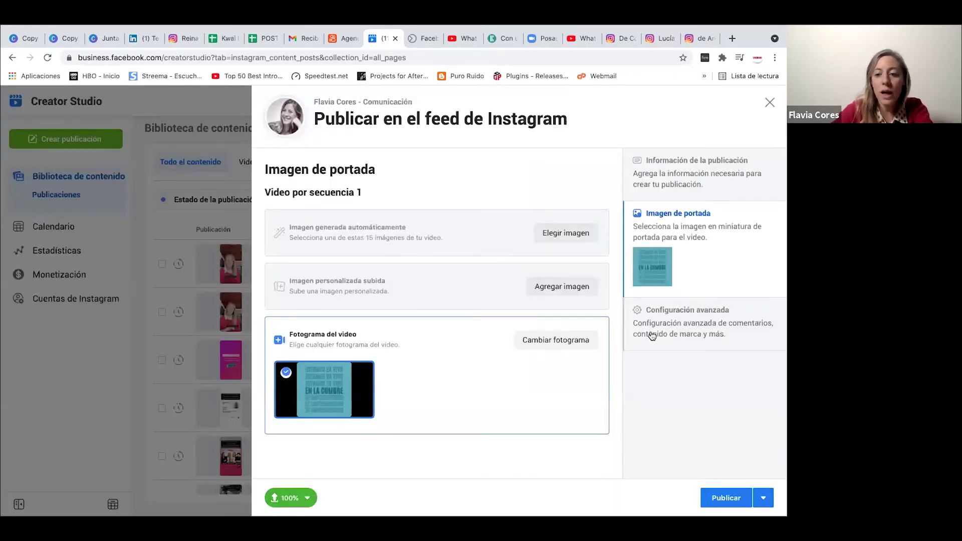
- Publish the post on Instagram and publish its Facebook version as it is, without adding details
left_click(712, 498)
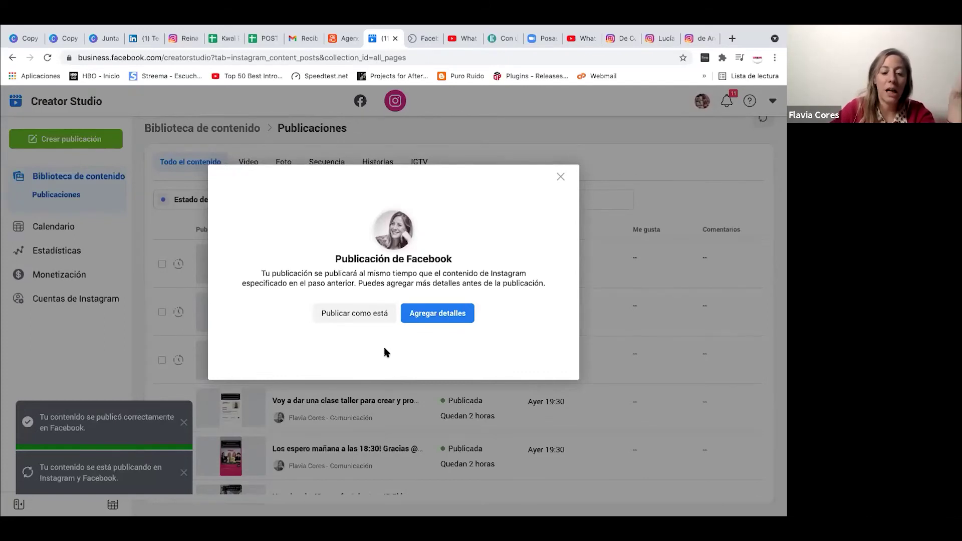
left_click(382, 311)
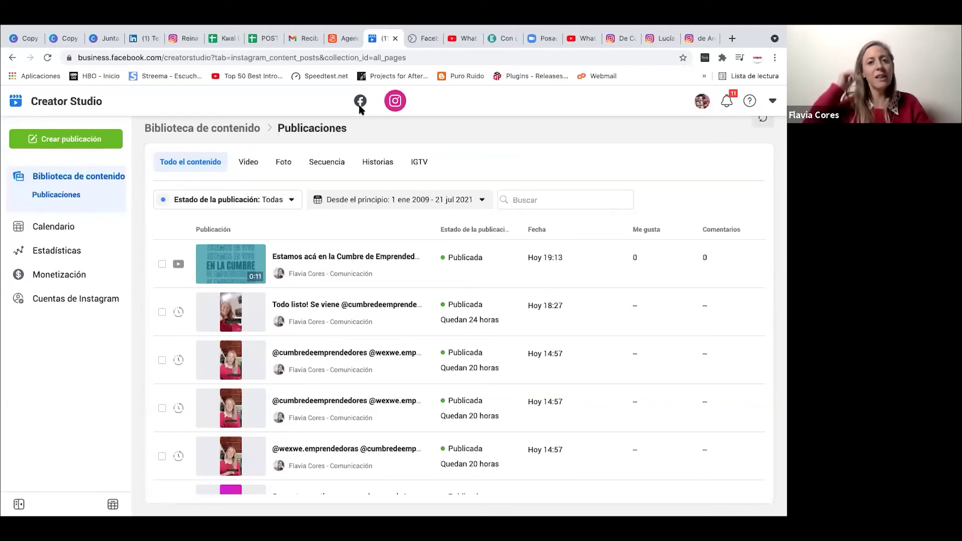
- Switch to Facebook Business Suite, examine the new story form, and close it without adding content
left_click(424, 40)
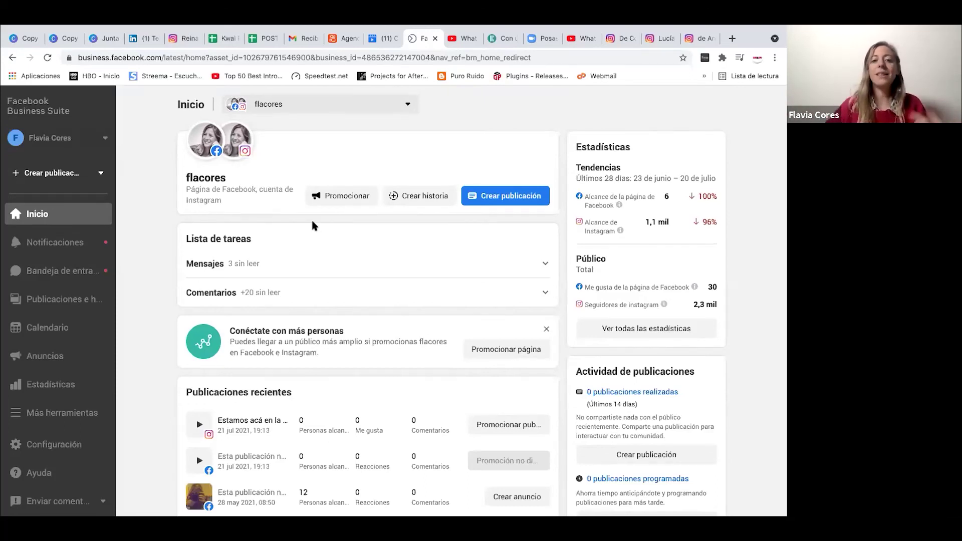
left_click(412, 201)
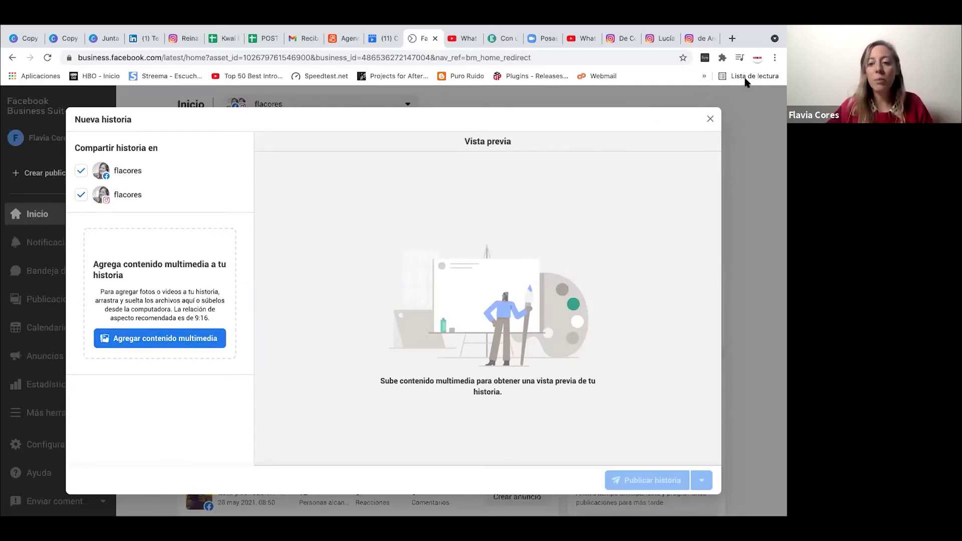
triple_click(573, 114)
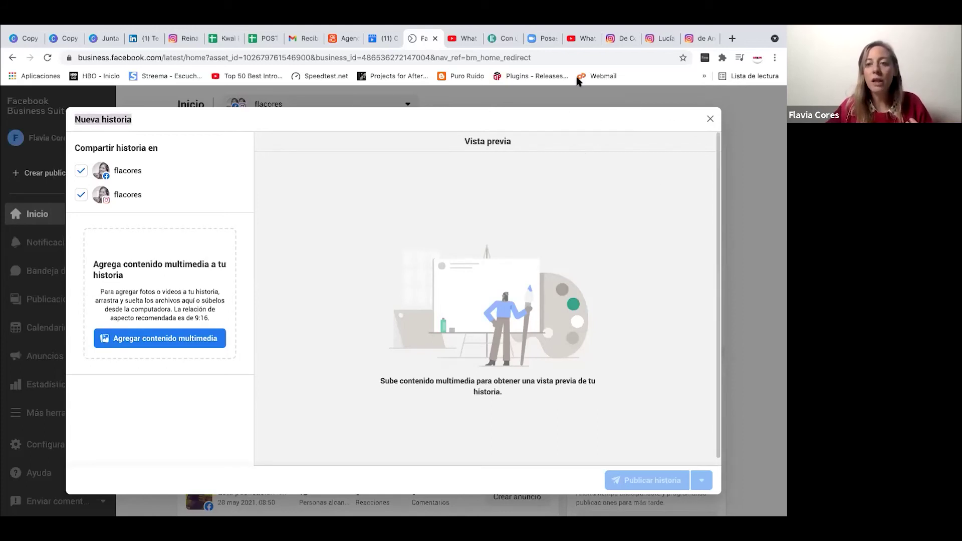
left_click(710, 119)
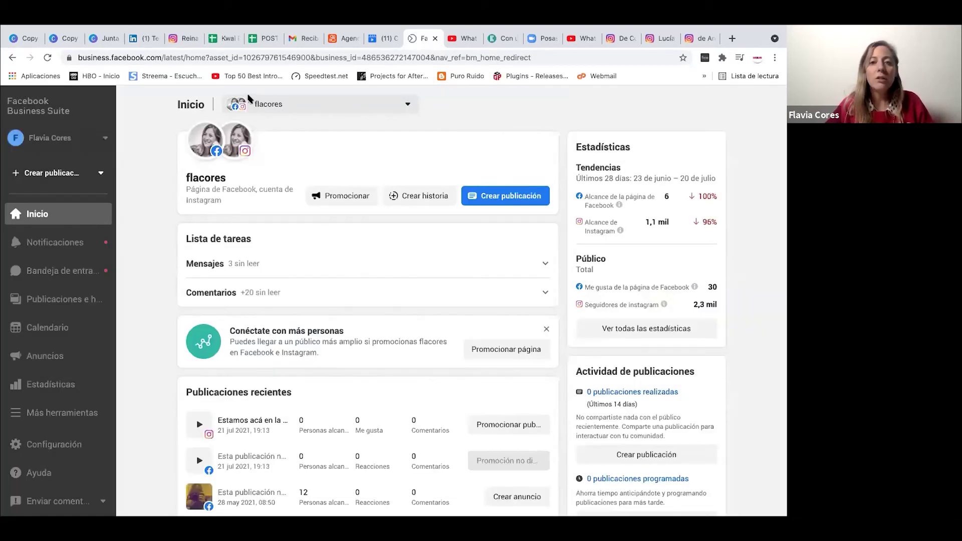
- Create a new publication for Facebook and Instagram with the text "estamos en la cumbre"
left_click(500, 198)
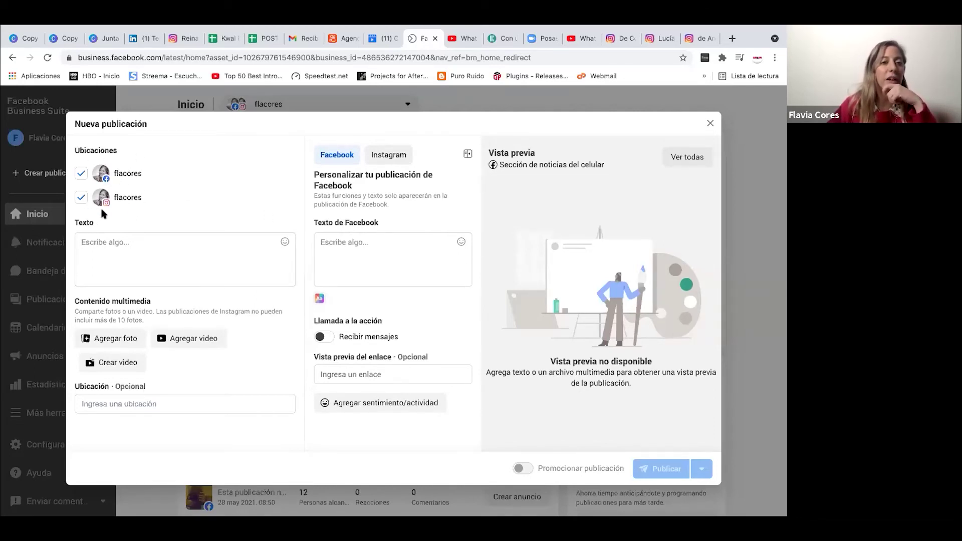
left_click(149, 254)
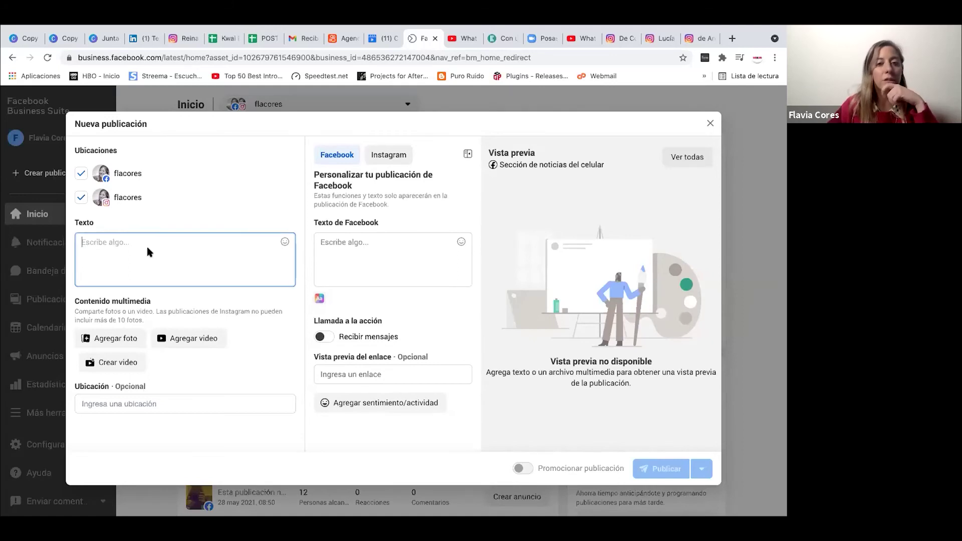
type("est")
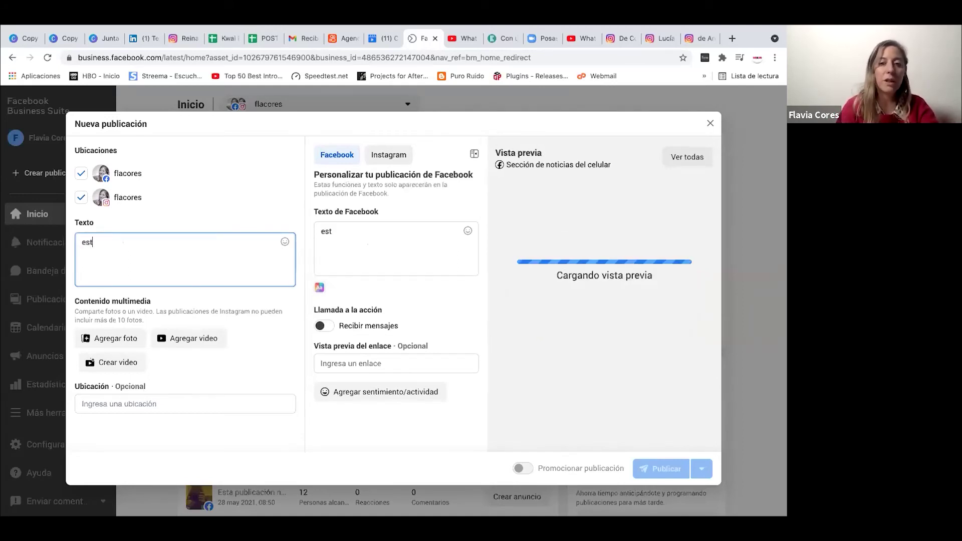
type("amos en ")
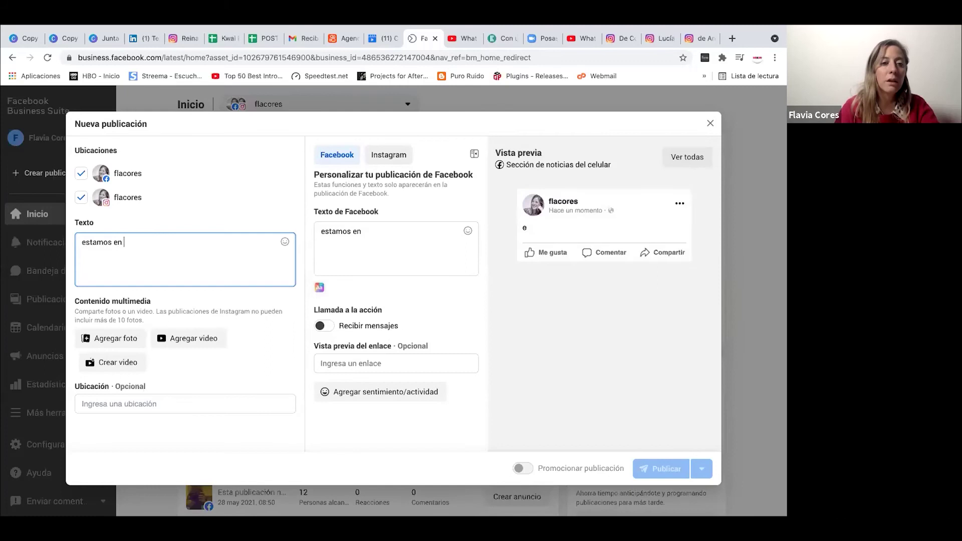
type("la cumbre")
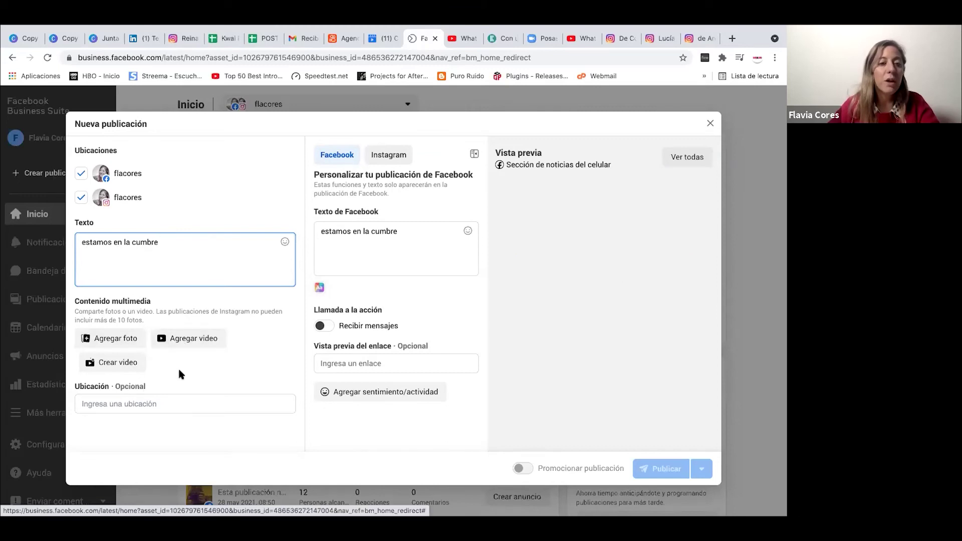
- Add the Cumbre video from the Descargas folder to the new publication
left_click(136, 339)
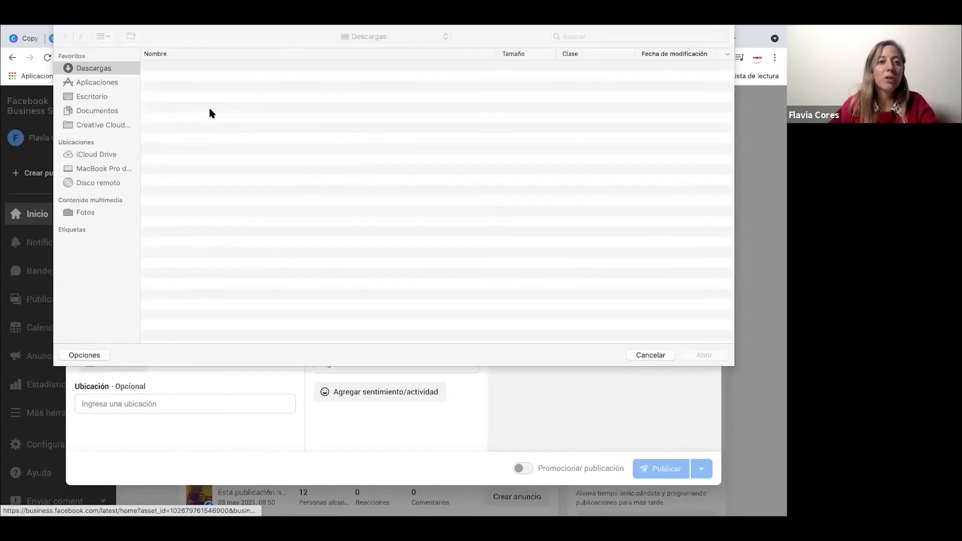
left_click(633, 354)
left_click(174, 339)
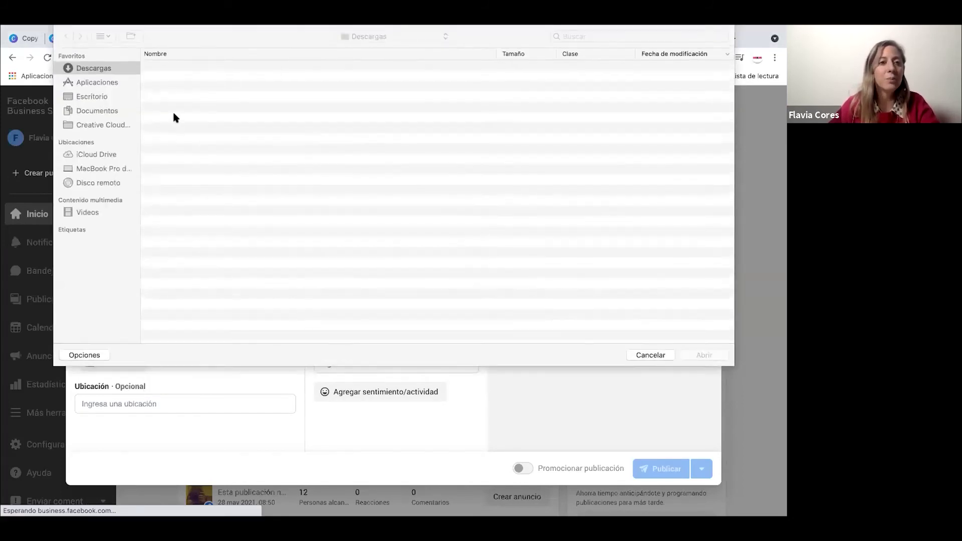
double_click(174, 88)
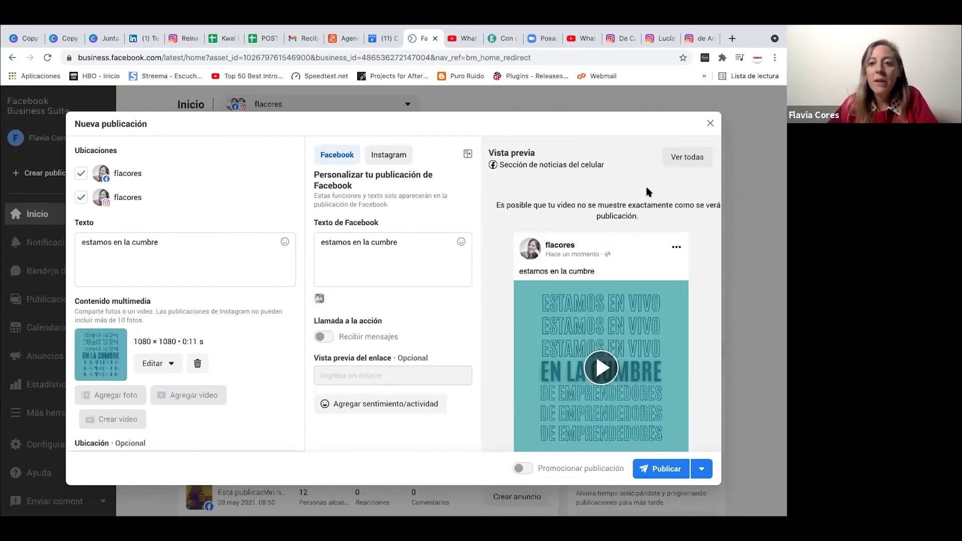
- Examine the publication's previews for Facebook desktop, Facebook mobile and the Instagram feed, plus its scheduling and draft options
scroll(606, 275, "down", 1)
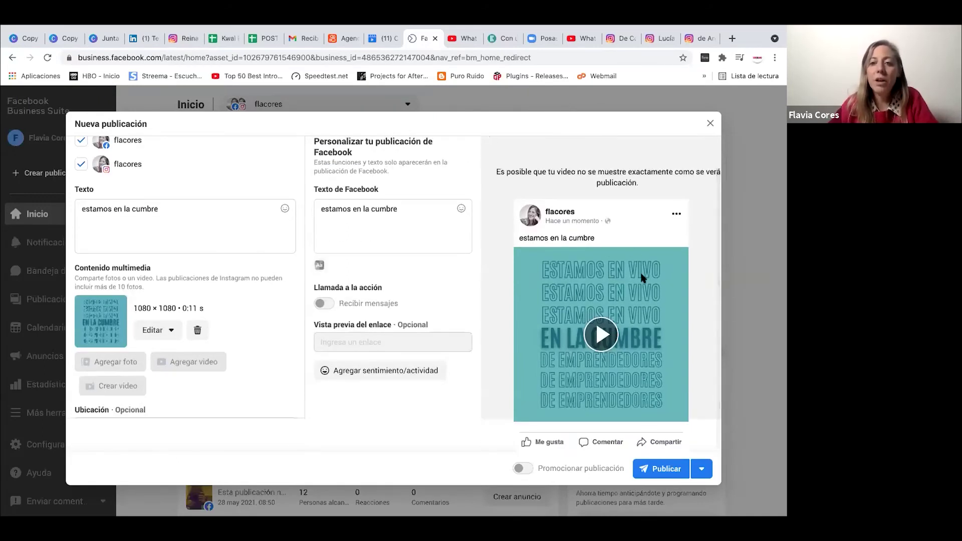
scroll(650, 251, "up", 1)
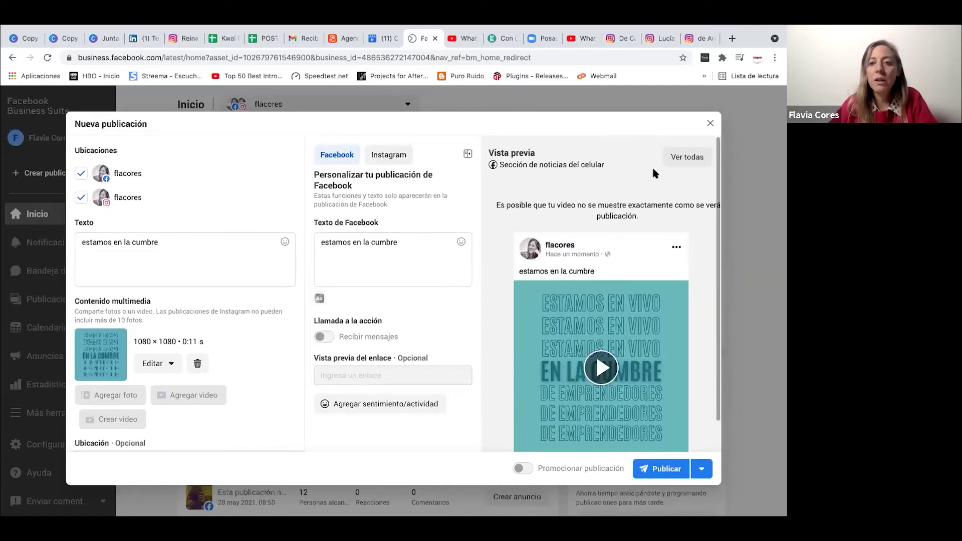
left_click(675, 159)
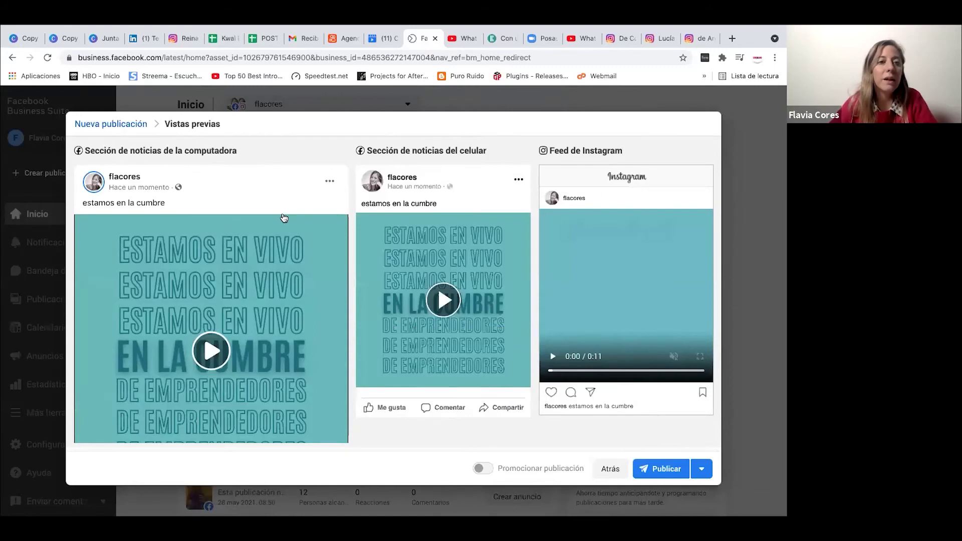
scroll(281, 216, "down", 2)
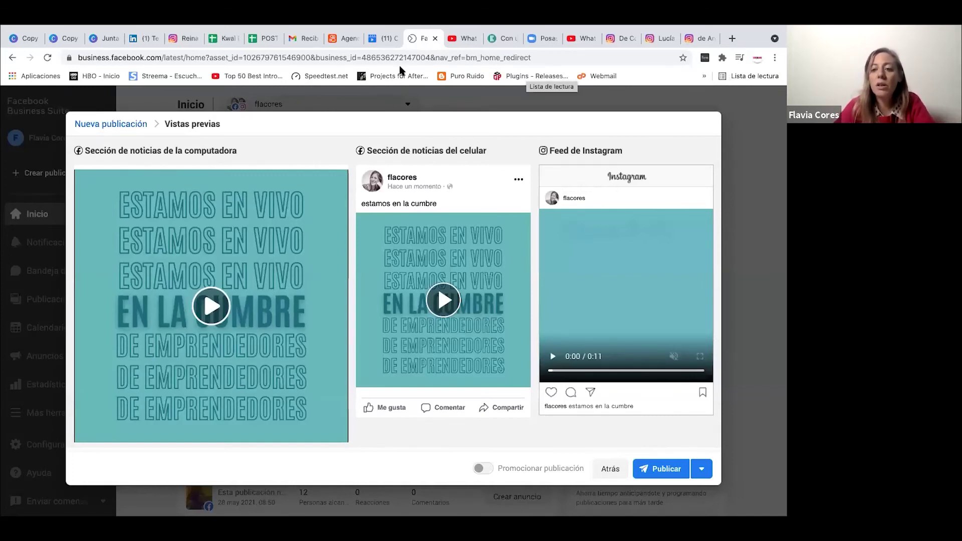
left_click(702, 473)
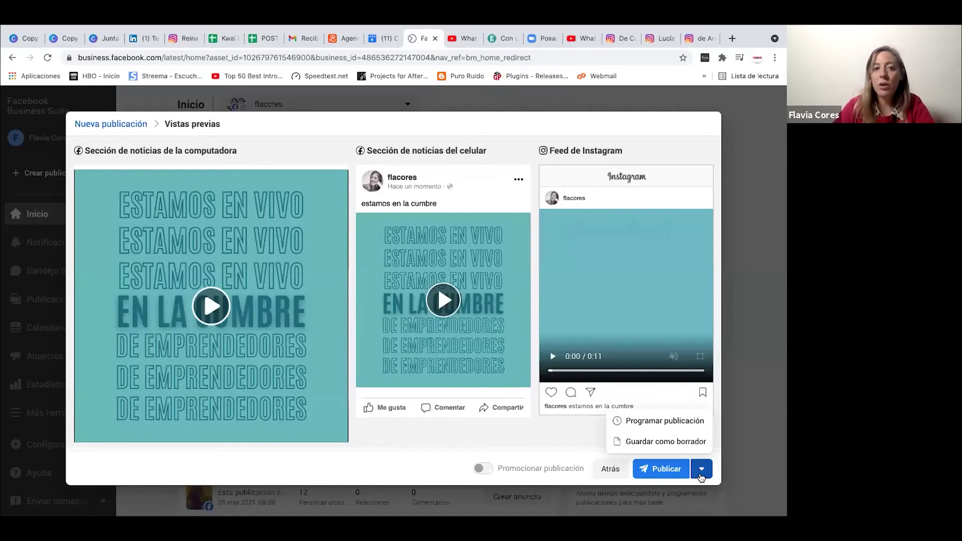
left_click(728, 128)
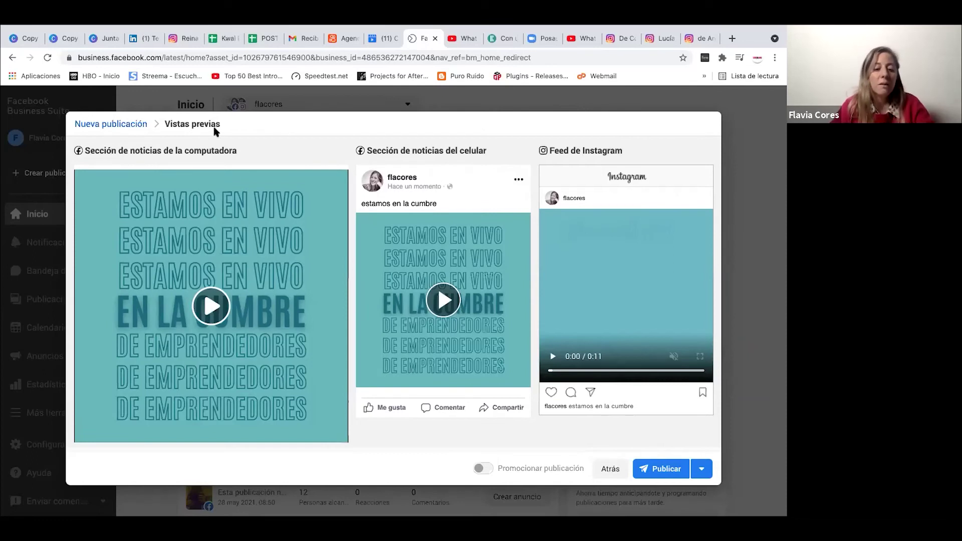
- Switch to the presentation in Adobe Acrobat
key("super+Tab")
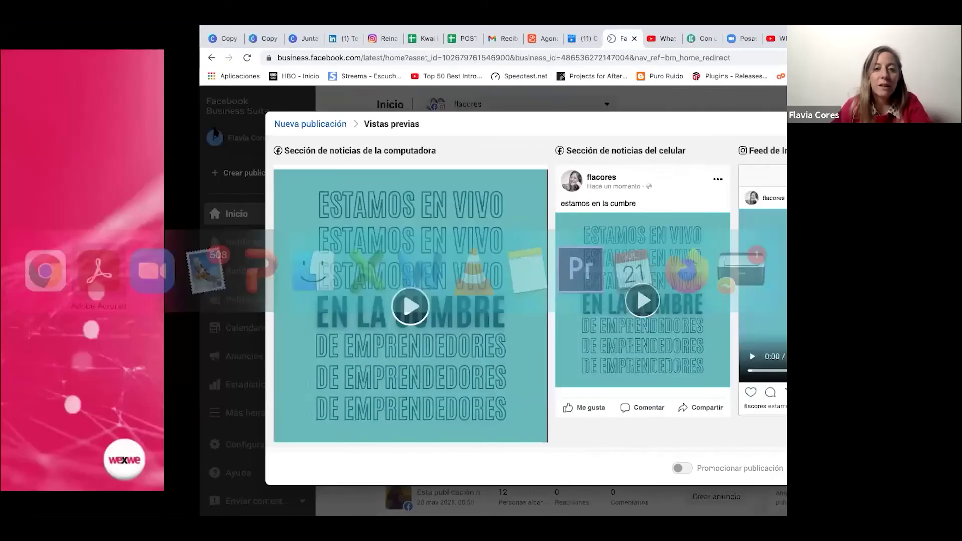